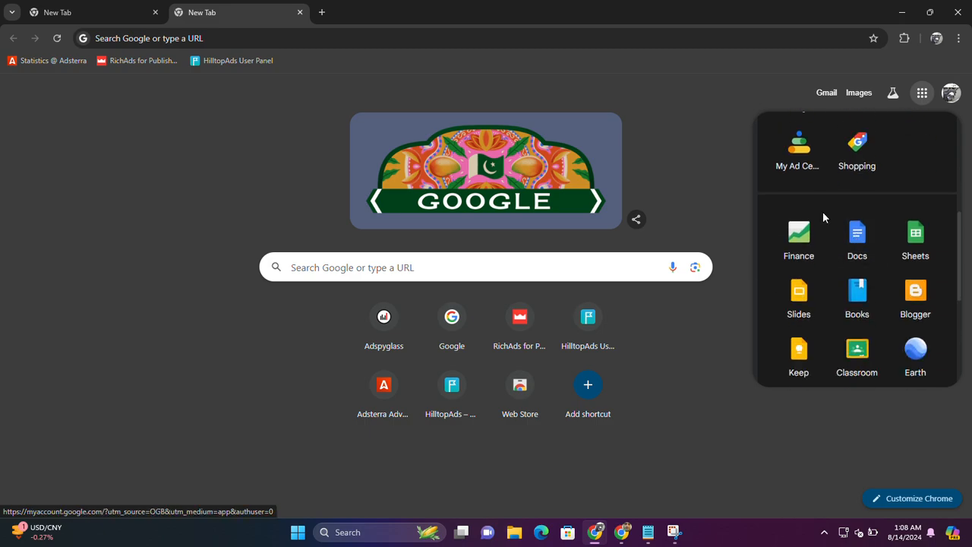
Open Blogger from the Google apps, sign in with the listed Google account and decline the passkey setup
{"action": "scroll", "coordinate": [849, 255], "scroll_direction": "up", "scroll_amount": 3}
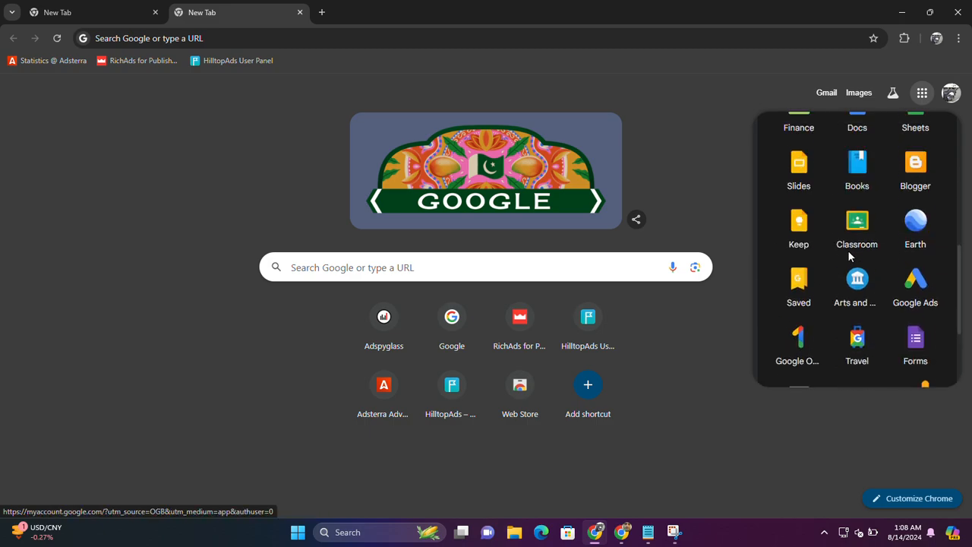
{"action": "left_click", "coordinate": [922, 174]}
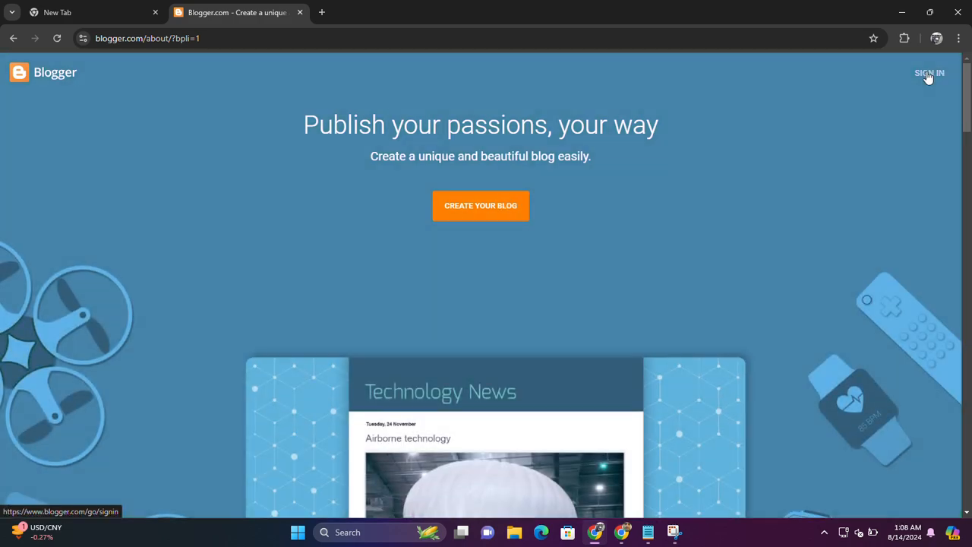
{"action": "left_click", "coordinate": [928, 76]}
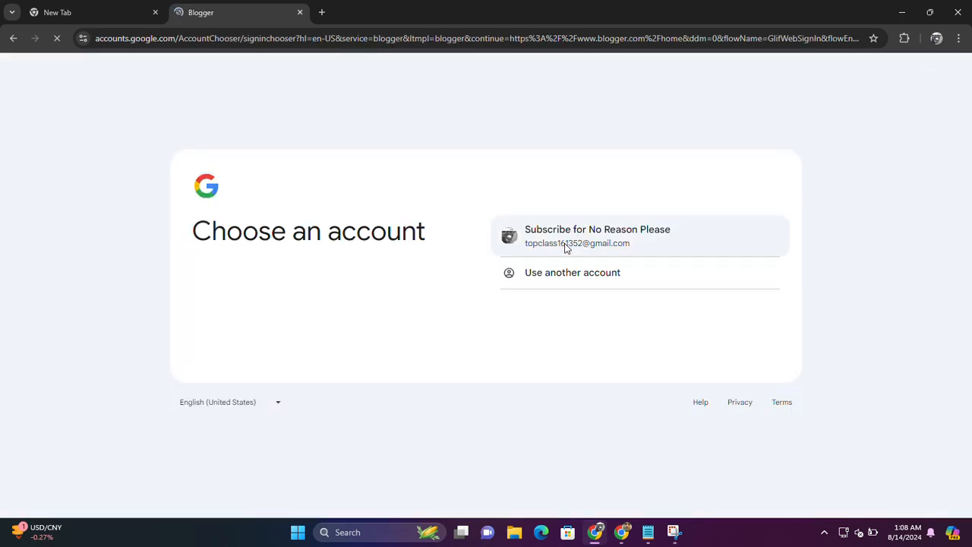
{"action": "left_click", "coordinate": [565, 248]}
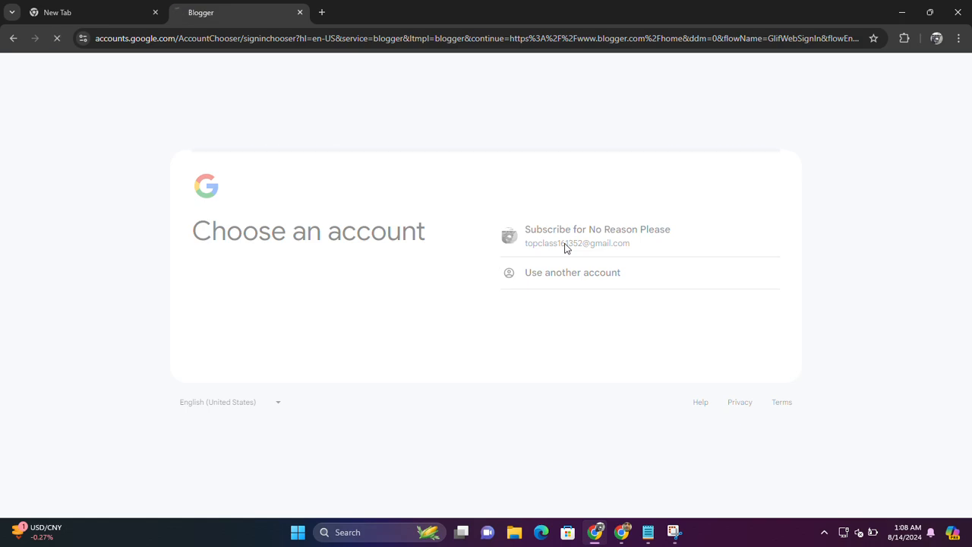
{"action": "left_click", "coordinate": [554, 278]}
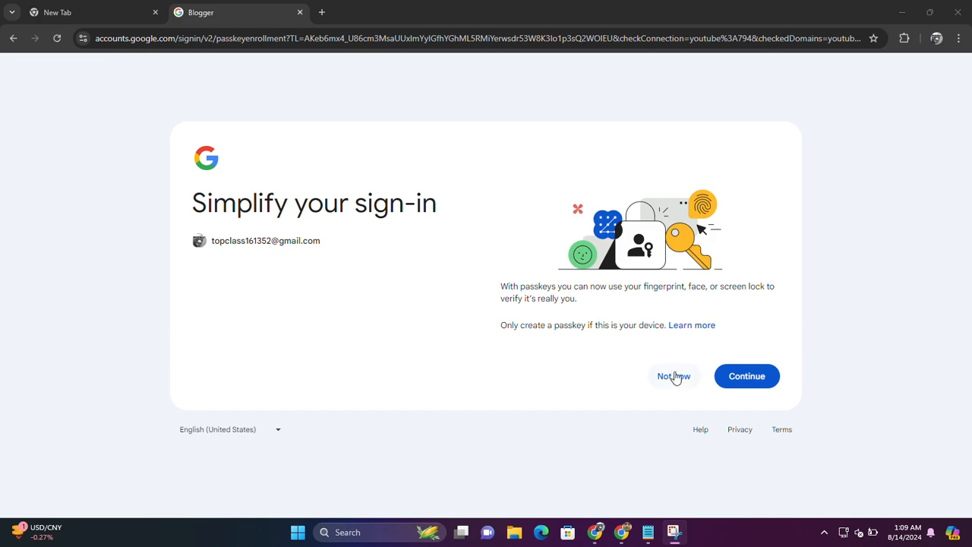
{"action": "left_click", "coordinate": [675, 377]}
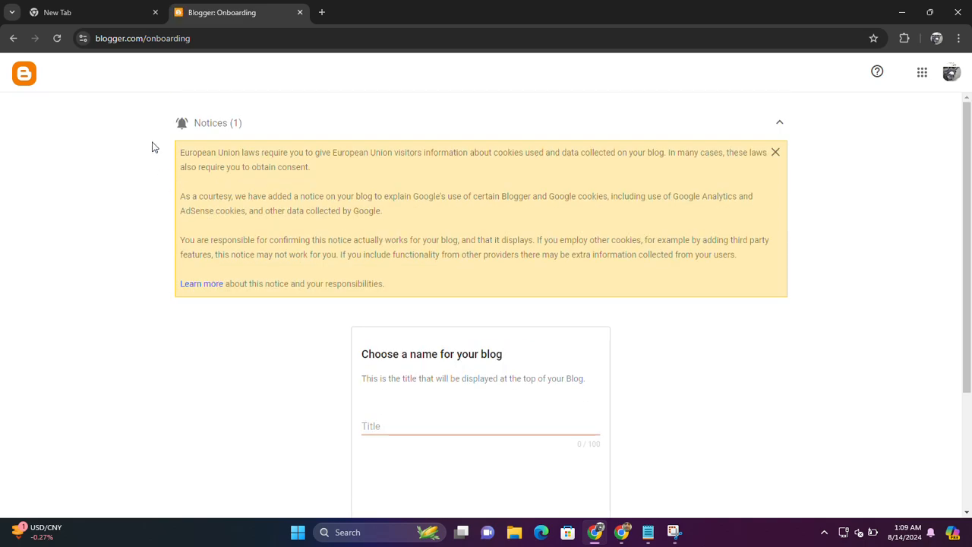
Look over the European Union cookie notice and dismiss it
{"action": "left_click_drag", "start_coordinate": [152, 148], "coordinate": [636, 307]}
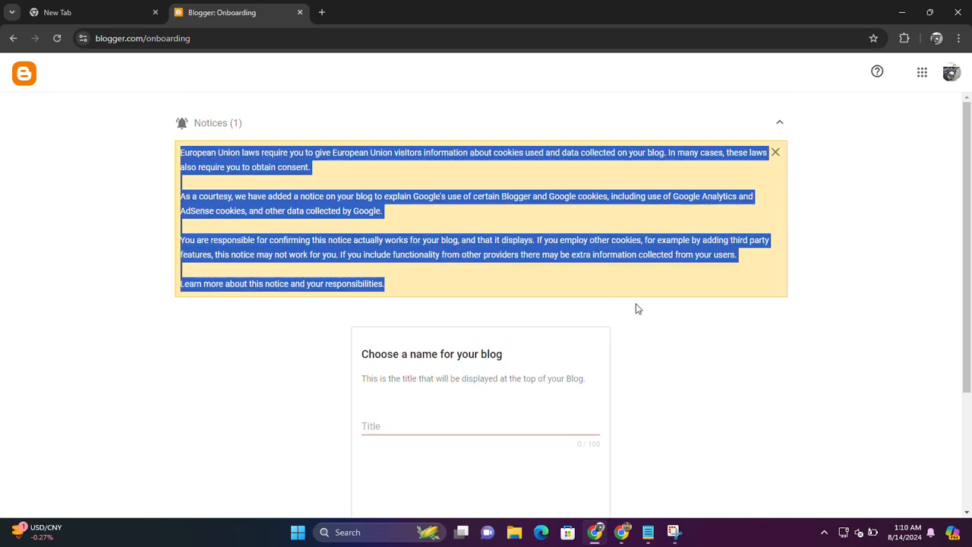
{"action": "left_click", "coordinate": [720, 332]}
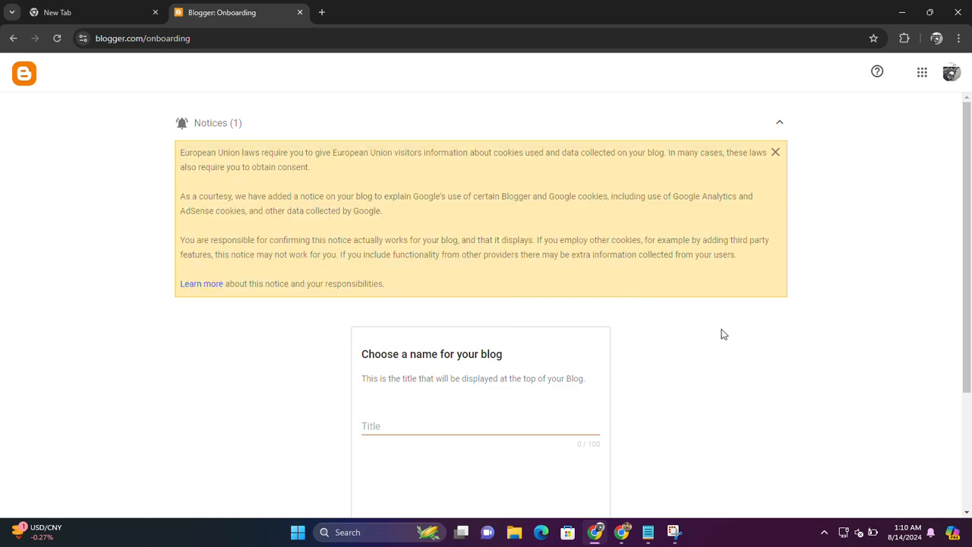
{"action": "left_click", "coordinate": [776, 152]}
Title the new blog "Earning Tricks" and continue to the URL choice
{"action": "left_click", "coordinate": [430, 227]}
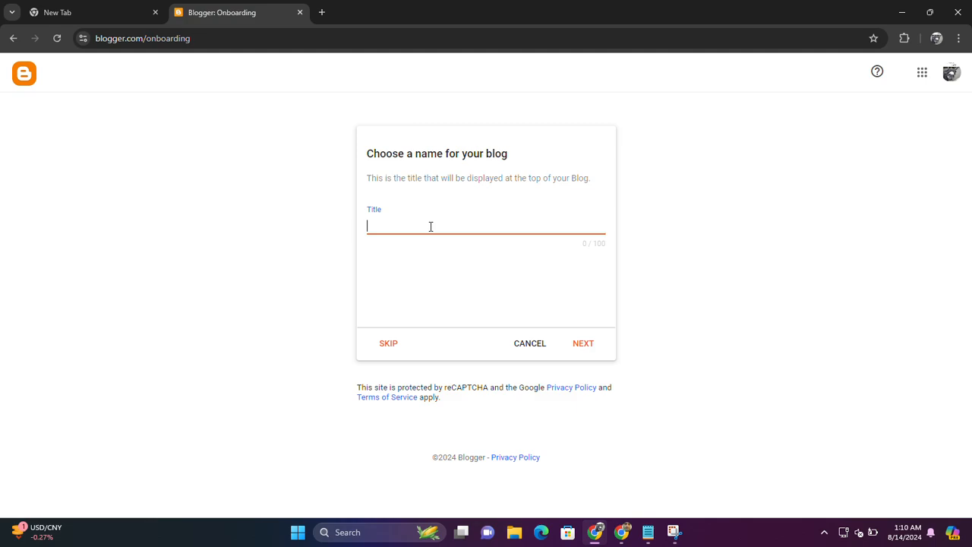
{"action": "left_click", "coordinate": [423, 25]}
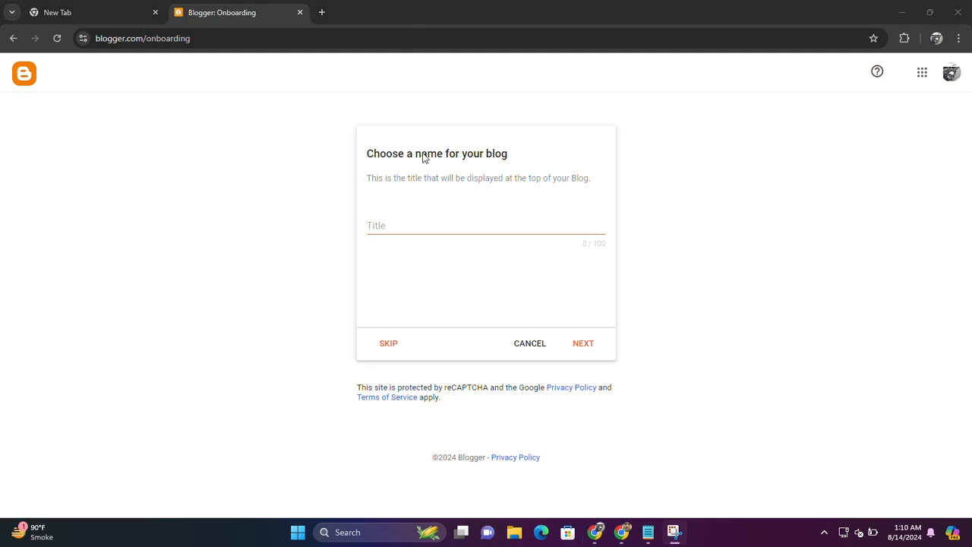
{"action": "left_click", "coordinate": [402, 225]}
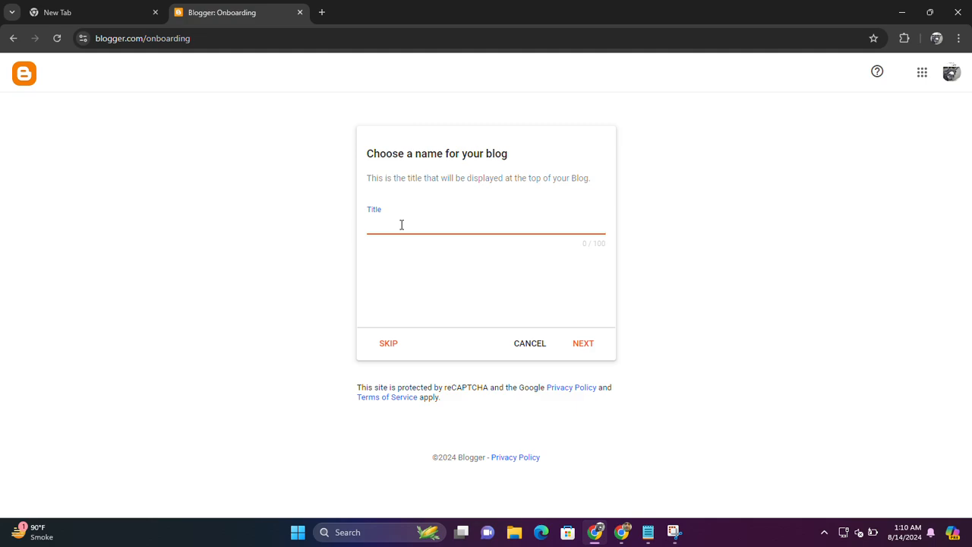
{"action": "type", "text": "Earning Tricks"}
{"action": "left_click", "coordinate": [592, 348]}
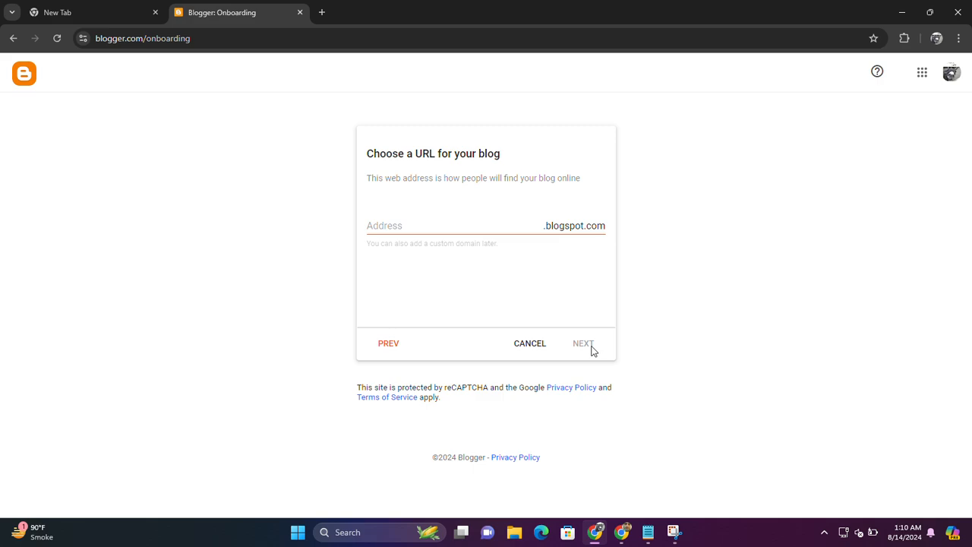
Try Earningtricksglobble as the blog's blogspot.com address
{"action": "left_click", "coordinate": [388, 225]}
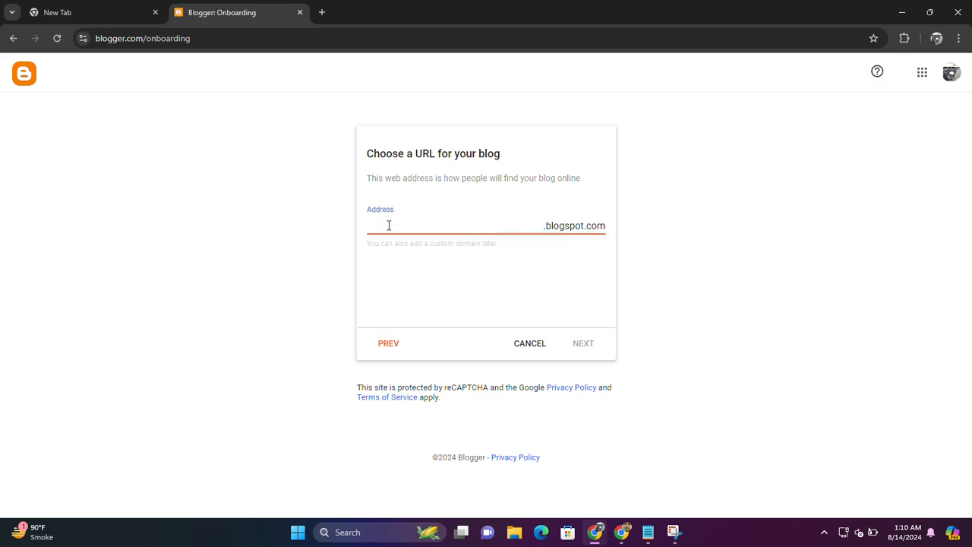
{"action": "type", "text": "Earningtric"}
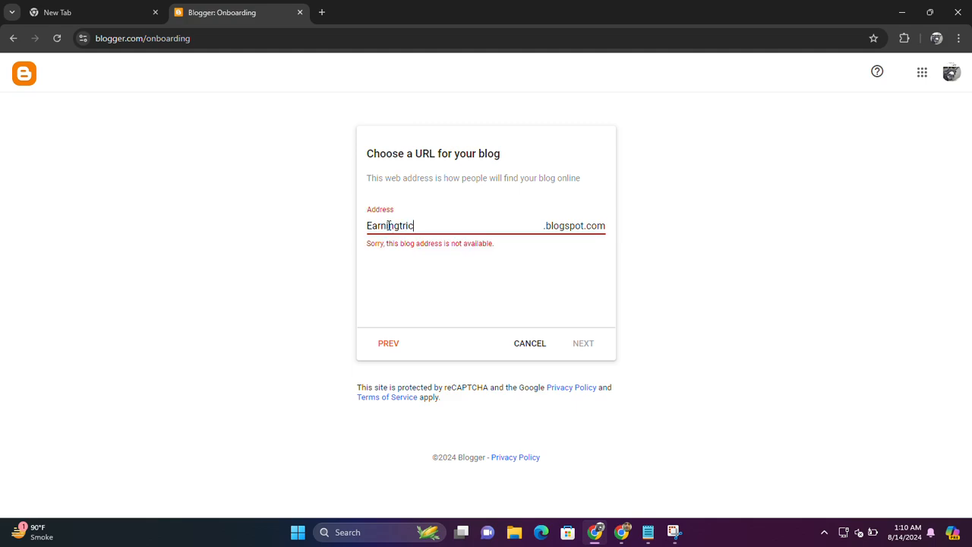
{"action": "type", "text": "ksglobble"}
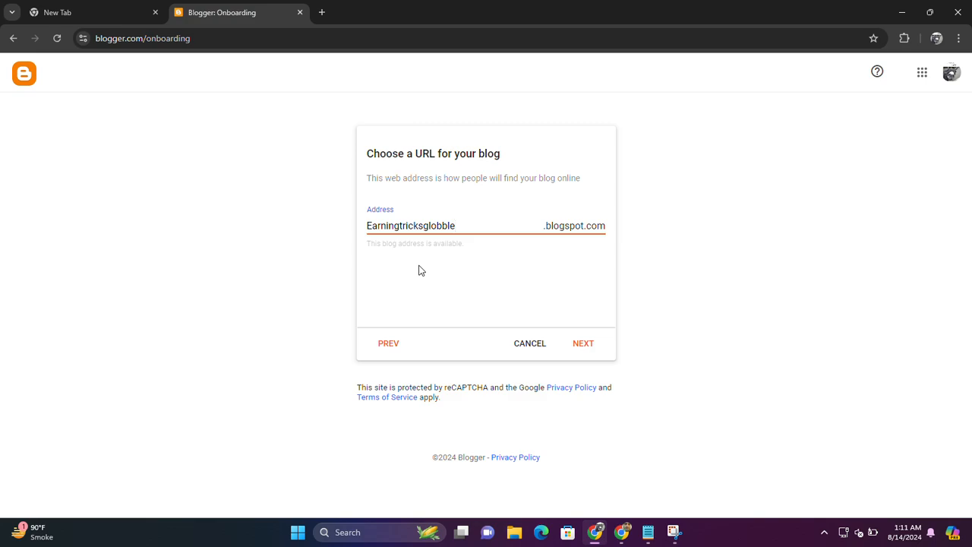
Shorten the blog address and try Earningtrickss instead
{"action": "key", "text": "BackSpace"}
{"action": "key", "text": "BackSpace"}
{"action": "key", "text": "BackSpace"}
{"action": "key", "text": "BackSpace"}
{"action": "key", "text": "BackSpace"}
{"action": "key", "text": "BackSpace"}
{"action": "key", "text": "BackSpace"}
{"action": "type", "text": "no"}
{"action": "key", "text": "BackSpace"}
{"action": "key", "text": "BackSpace"}
{"action": "type", "text": "s"}
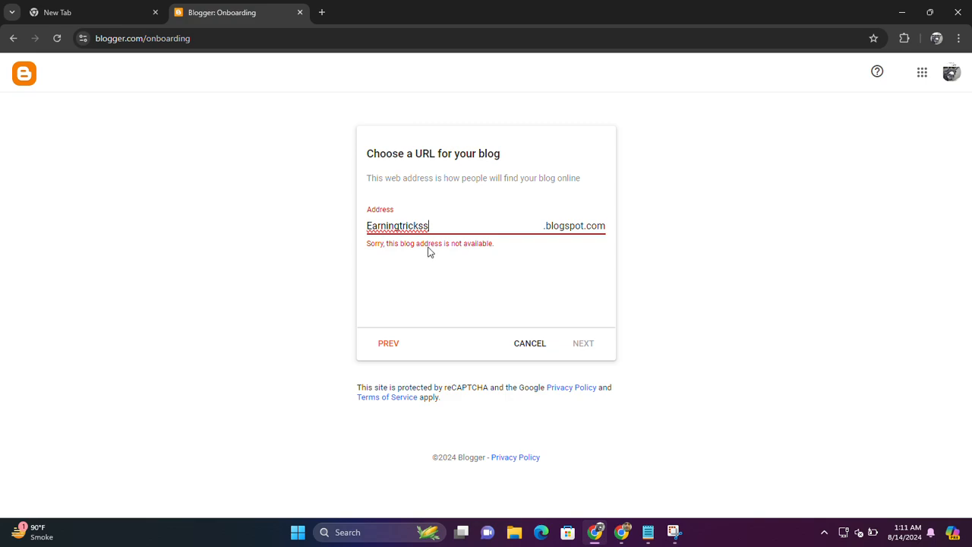
Set the blog address to Earningtricksnow and continue to the display name
{"action": "type", "text": "s"}
{"action": "key", "text": "BackSpace"}
{"action": "key", "text": "BackSpace"}
{"action": "key", "text": "BackSpace"}
{"action": "type", "text": "snow"}
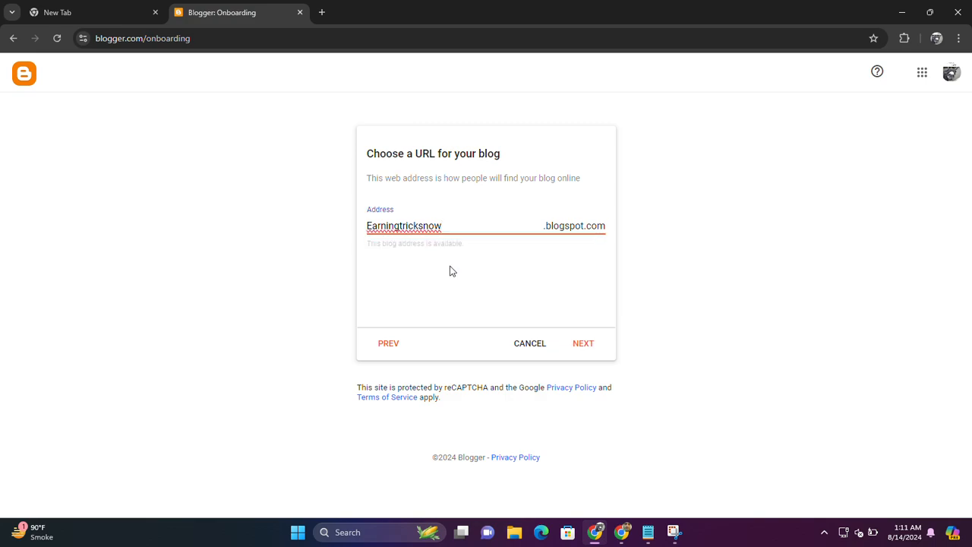
{"action": "left_click", "coordinate": [459, 251]}
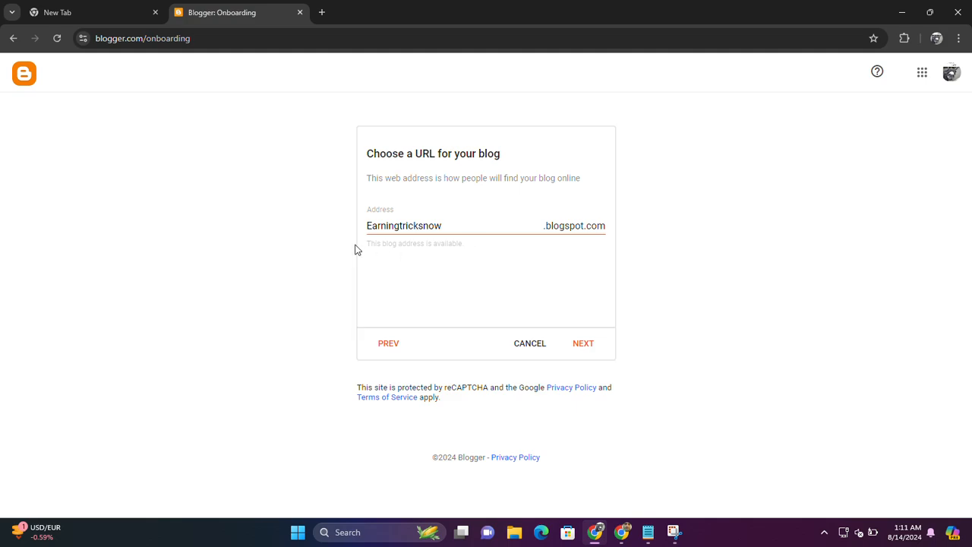
{"action": "left_click", "coordinate": [582, 344]}
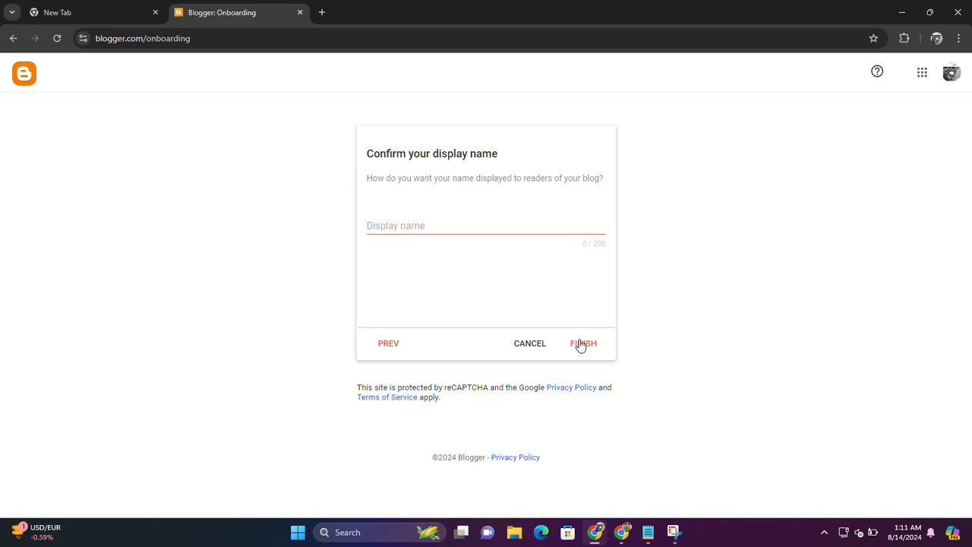
Enter the author's full name as the display name and finish creating the blog
{"action": "left_click", "coordinate": [439, 226]}
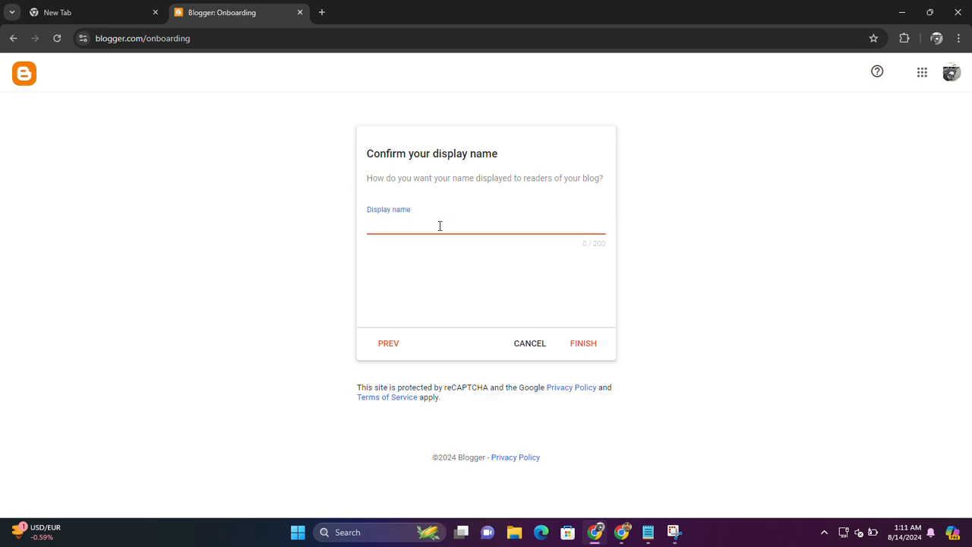
{"action": "type", "text": "Adeel Abbas"}
{"action": "left_click", "coordinate": [585, 354]}
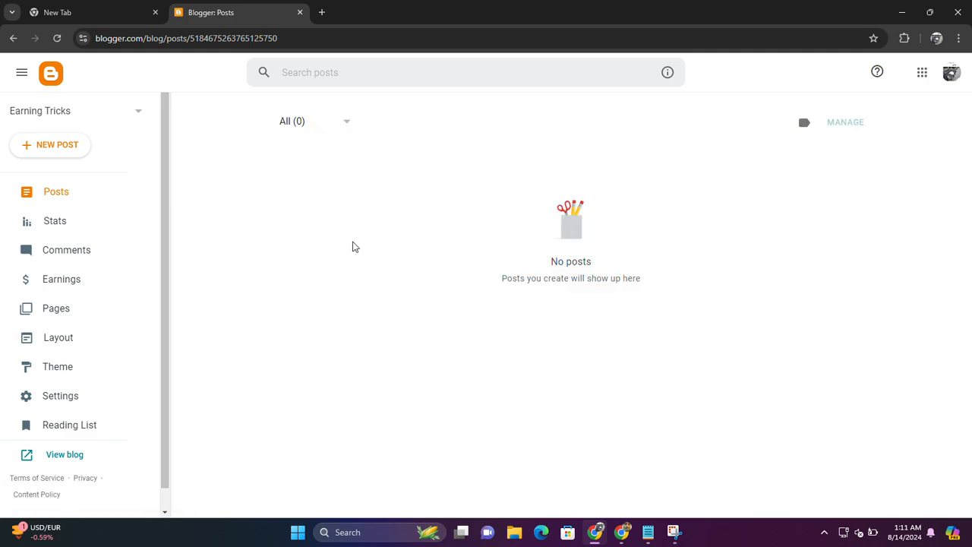
Start a new post, switch to Copilot and submit the prompt "write A blog on youtube Earning"
{"action": "left_click", "coordinate": [37, 145]}
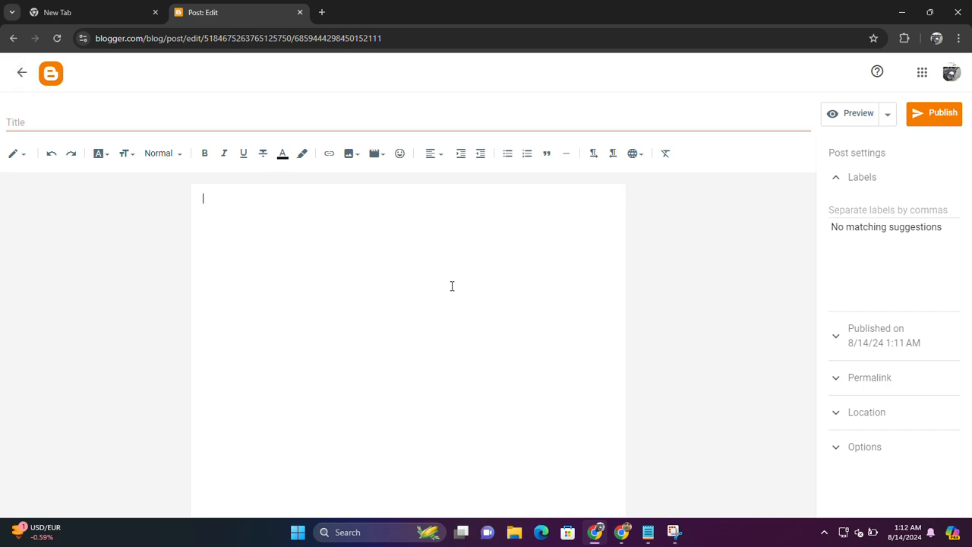
{"action": "left_click", "coordinate": [953, 535]}
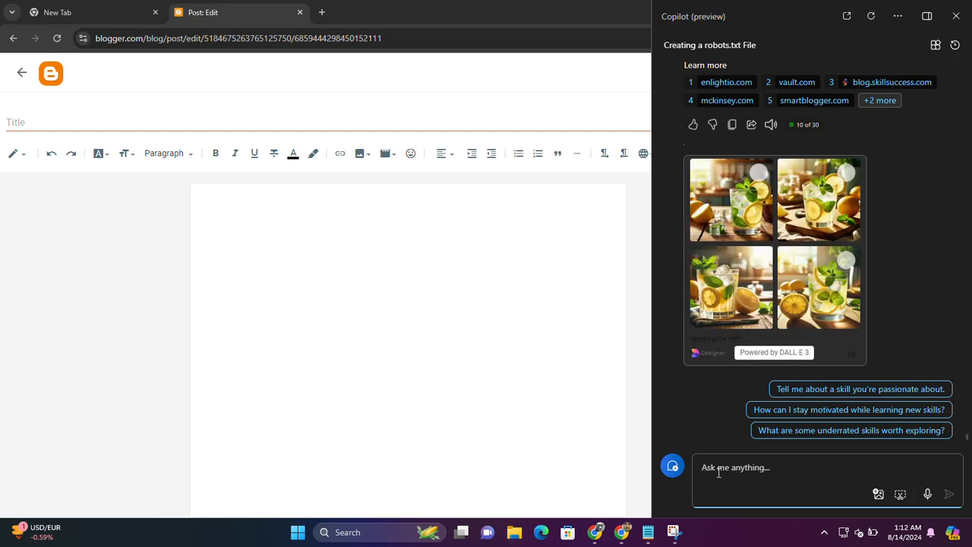
{"action": "type", "text": "write A blog"}
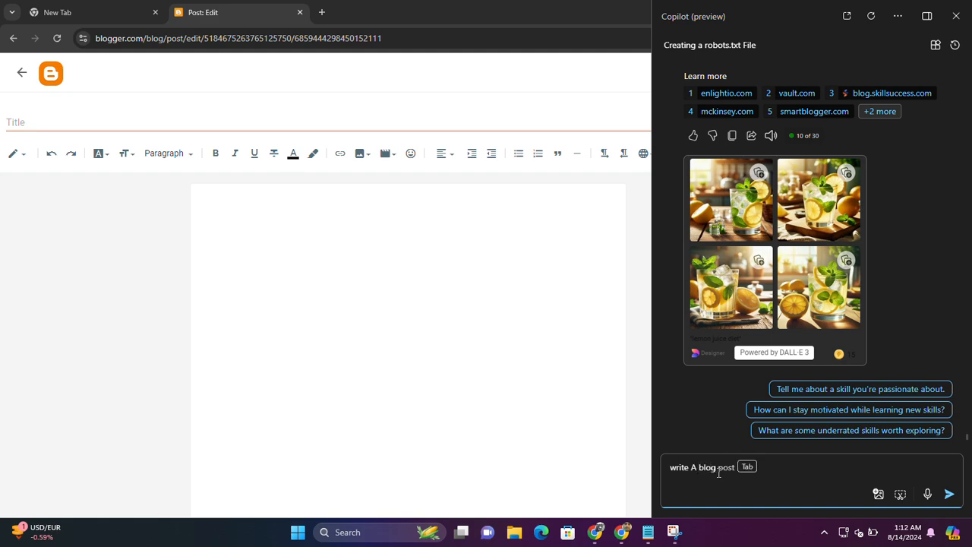
{"action": "type", "text": " on youtube Earning"}
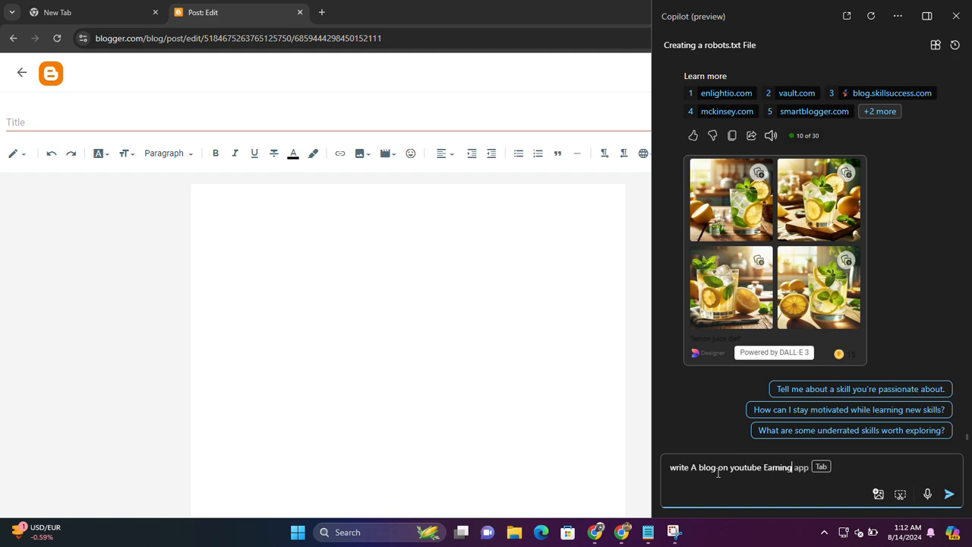
{"action": "key", "text": "Return"}
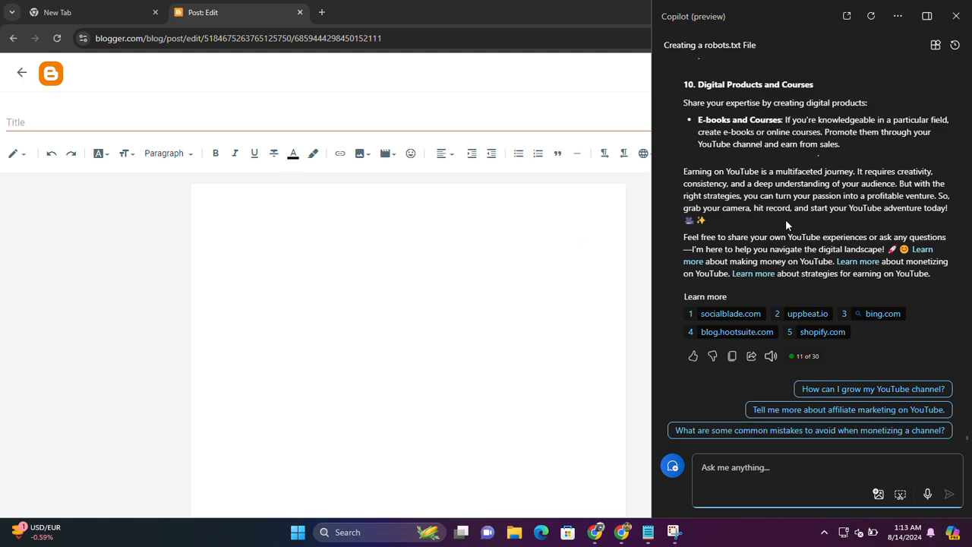
Copy Copilot's article from its heading through section 10, Digital Products and Courses, and paste it into the Blogger post body
{"action": "scroll", "coordinate": [813, 206], "scroll_direction": "up", "scroll_amount": 1}
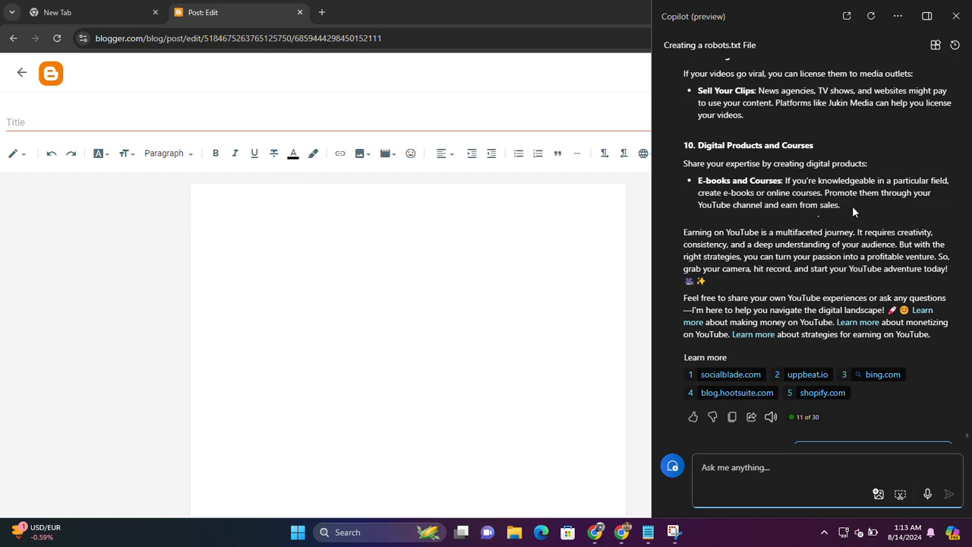
{"action": "scroll", "coordinate": [841, 209], "scroll_direction": "up", "scroll_amount": 1}
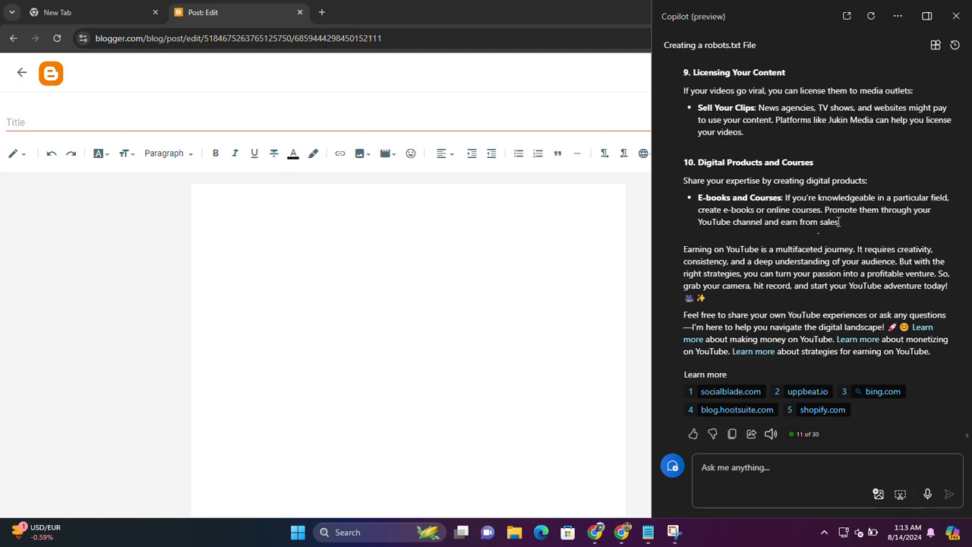
{"action": "left_click_drag", "start_coordinate": [839, 222], "coordinate": [686, 419]}
{"action": "right_click", "coordinate": [717, 427]}
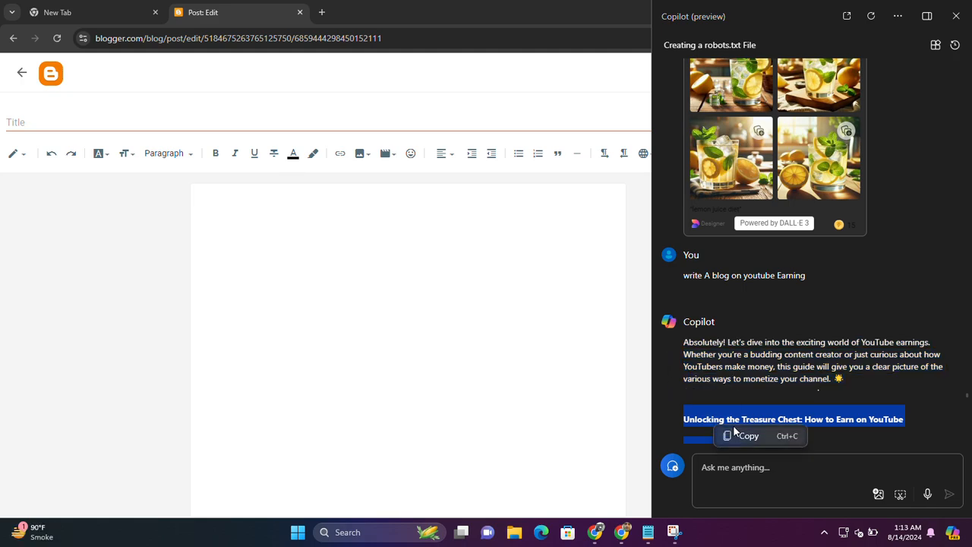
{"action": "left_click", "coordinate": [738, 436]}
{"action": "key", "text": "super+c"}
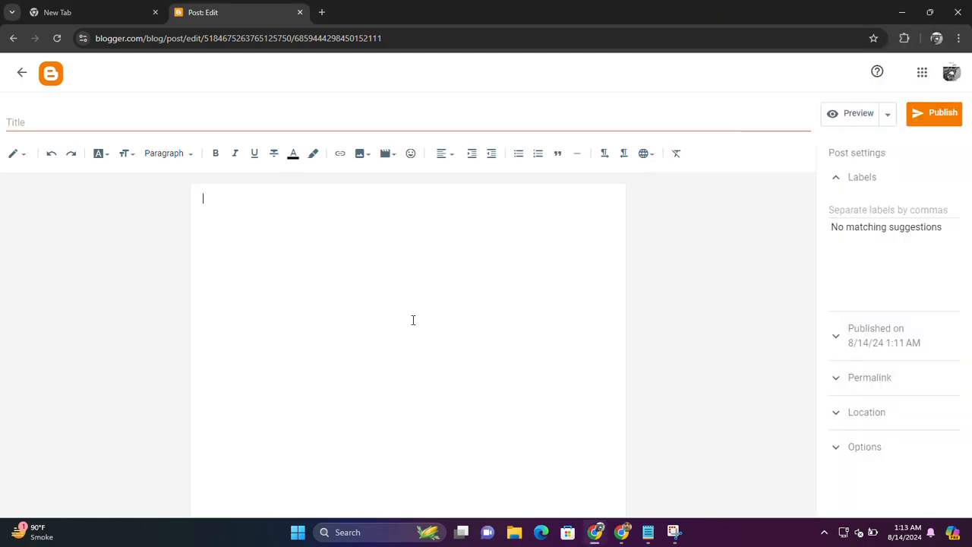
{"action": "key", "text": "ctrl+v"}
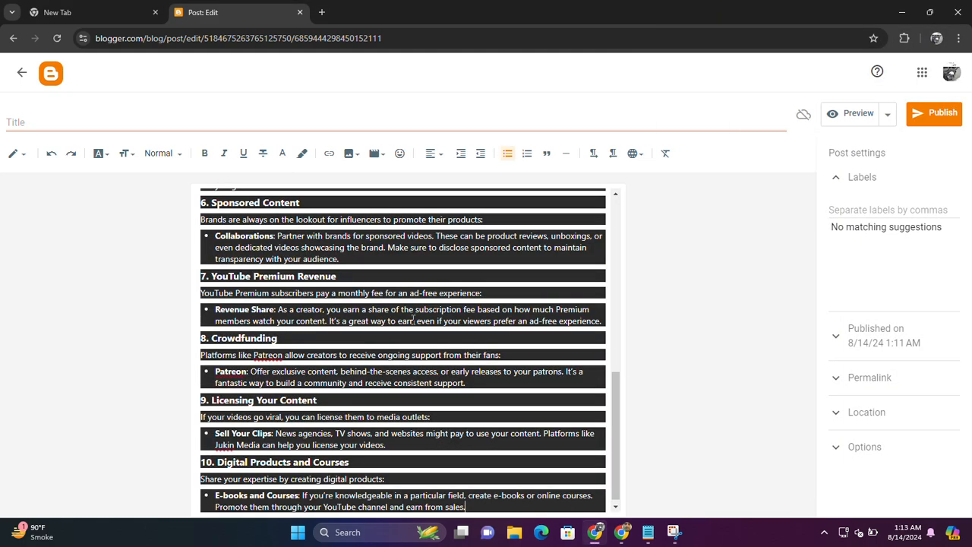
{"action": "scroll", "coordinate": [414, 320], "scroll_direction": "up", "scroll_amount": 2}
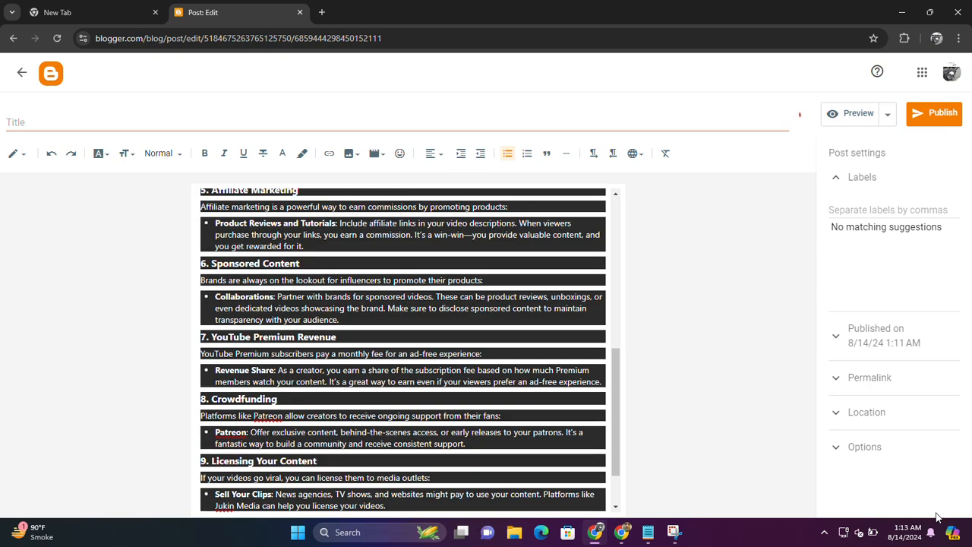
Switch to Copilot, review the generated YouTube earning article from its introduction to the closing section, and return to the post editor
{"action": "left_click", "coordinate": [952, 536]}
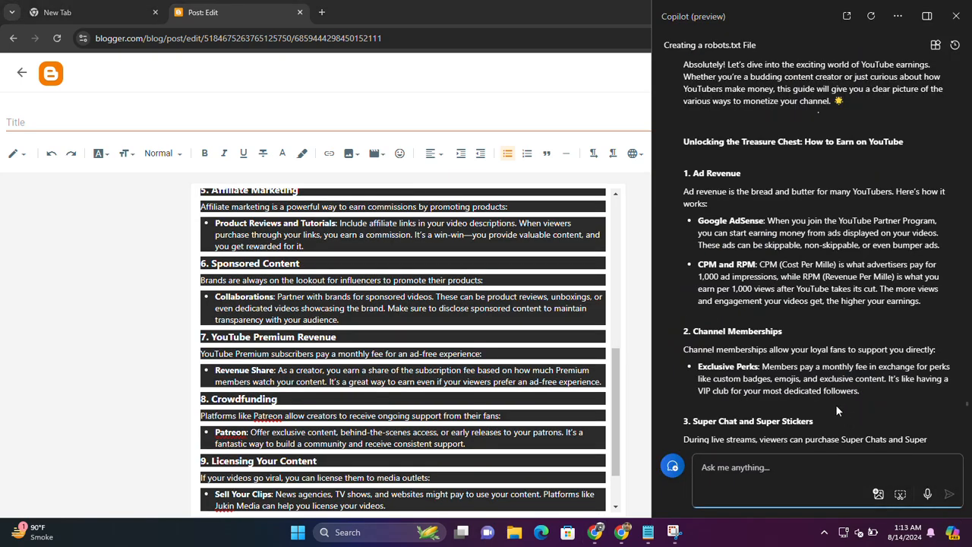
{"action": "scroll", "coordinate": [743, 215], "scroll_direction": "down", "scroll_amount": 3}
{"action": "scroll", "coordinate": [719, 307], "scroll_direction": "up", "scroll_amount": 6}
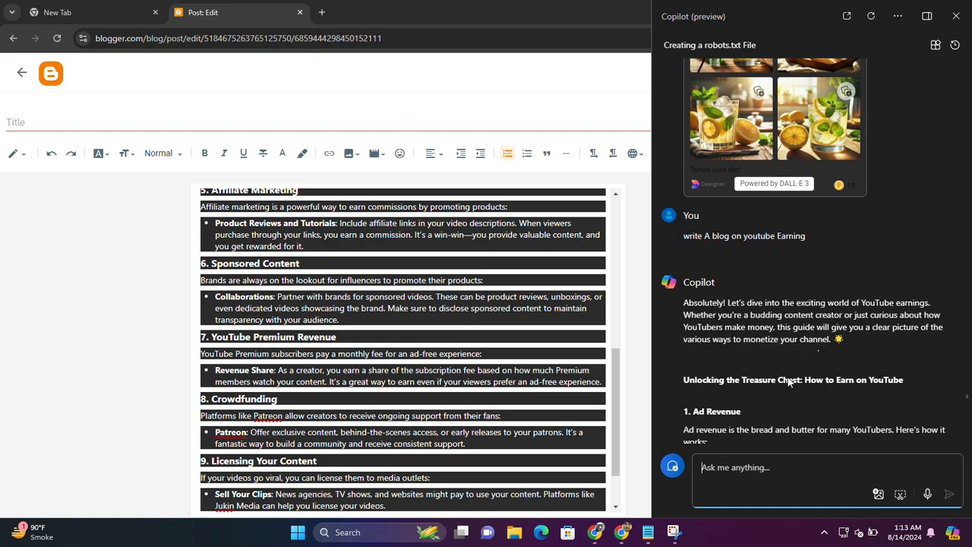
{"action": "scroll", "coordinate": [944, 365], "scroll_direction": "down", "scroll_amount": 1}
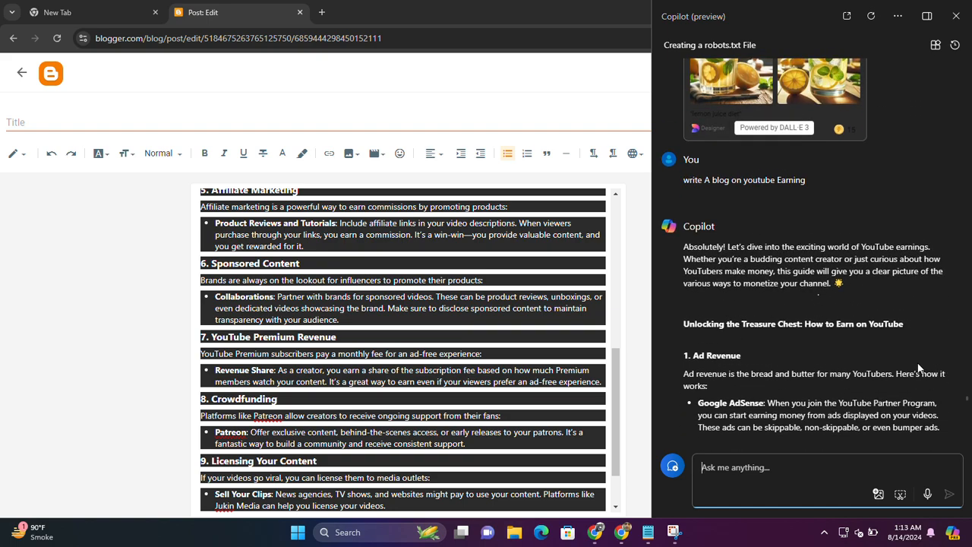
{"action": "scroll", "coordinate": [762, 338], "scroll_direction": "down", "scroll_amount": 1}
{"action": "scroll", "coordinate": [763, 341], "scroll_direction": "down", "scroll_amount": 1}
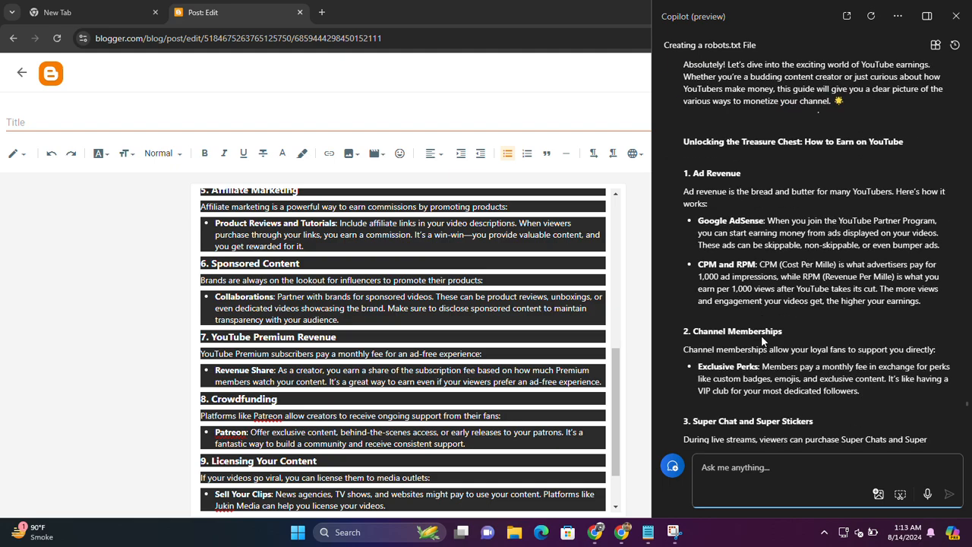
{"action": "scroll", "coordinate": [761, 335], "scroll_direction": "down", "scroll_amount": 10}
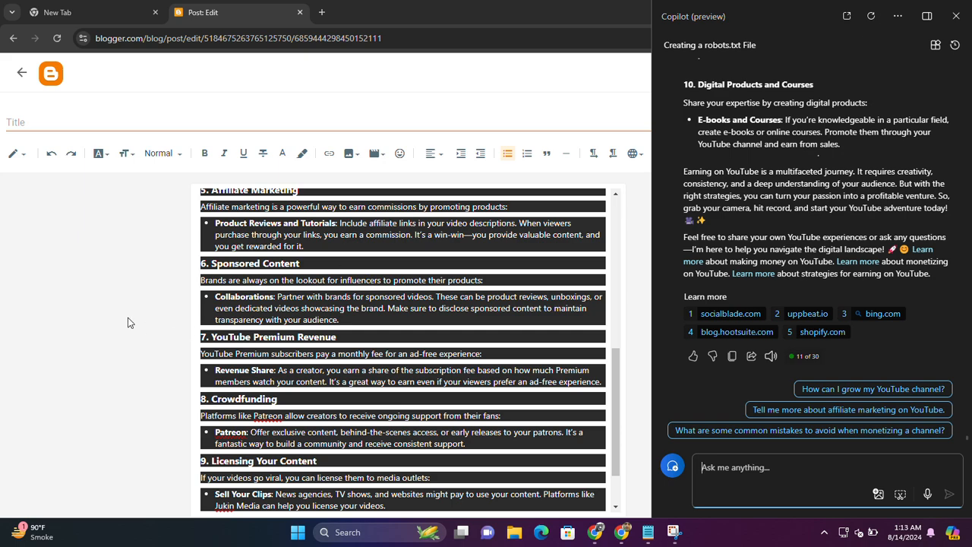
{"action": "key", "text": "super+c"}
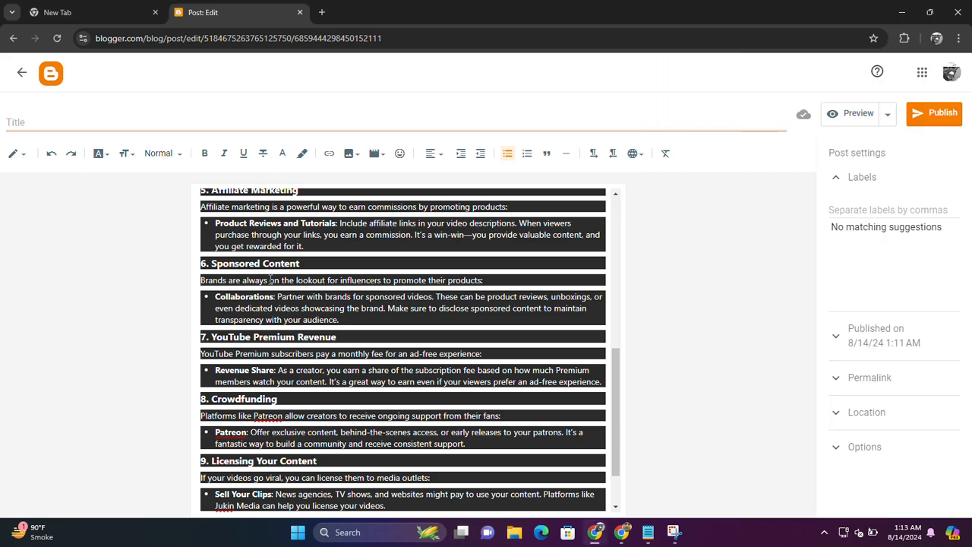
Select the entire post body and set its text background colour to white
{"action": "key", "text": "ctrl+a"}
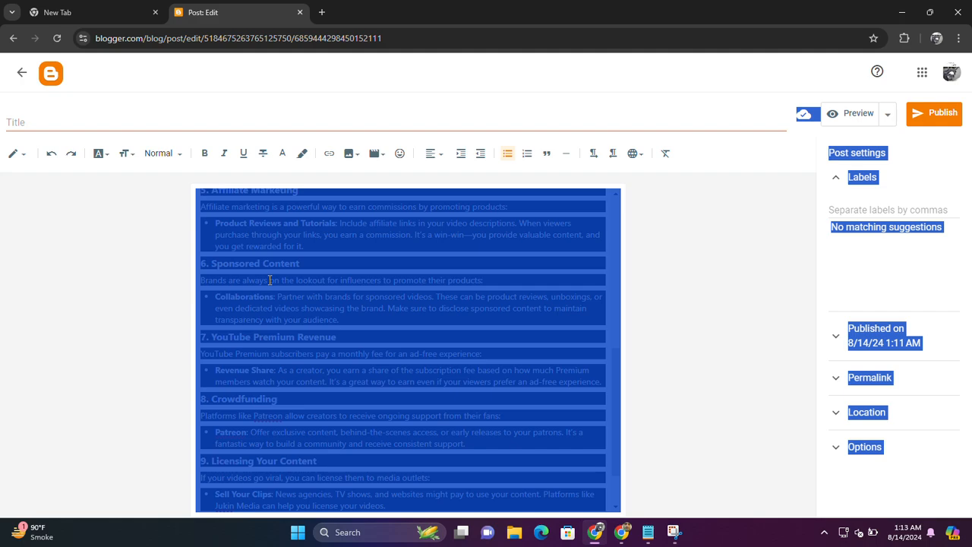
{"action": "left_click", "coordinate": [275, 296]}
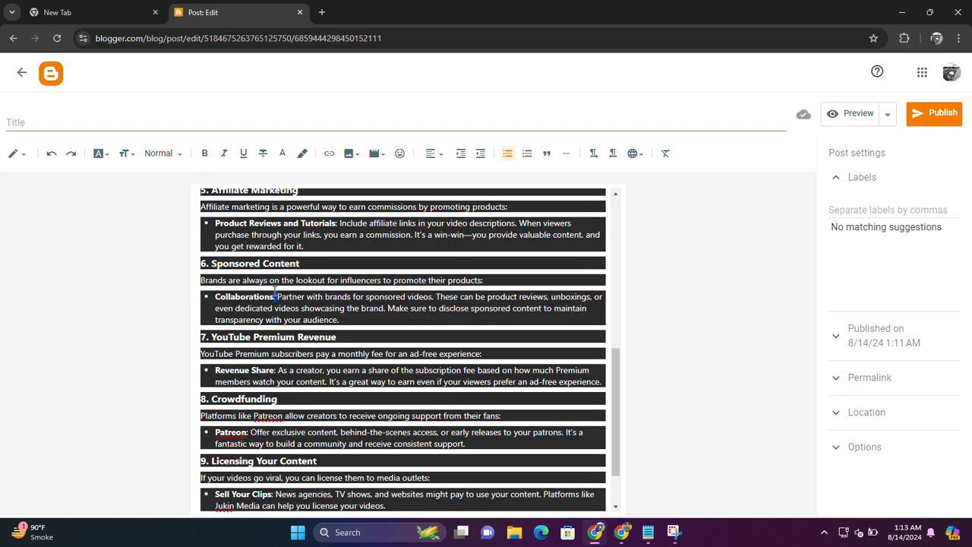
{"action": "key", "text": "ctrl+a"}
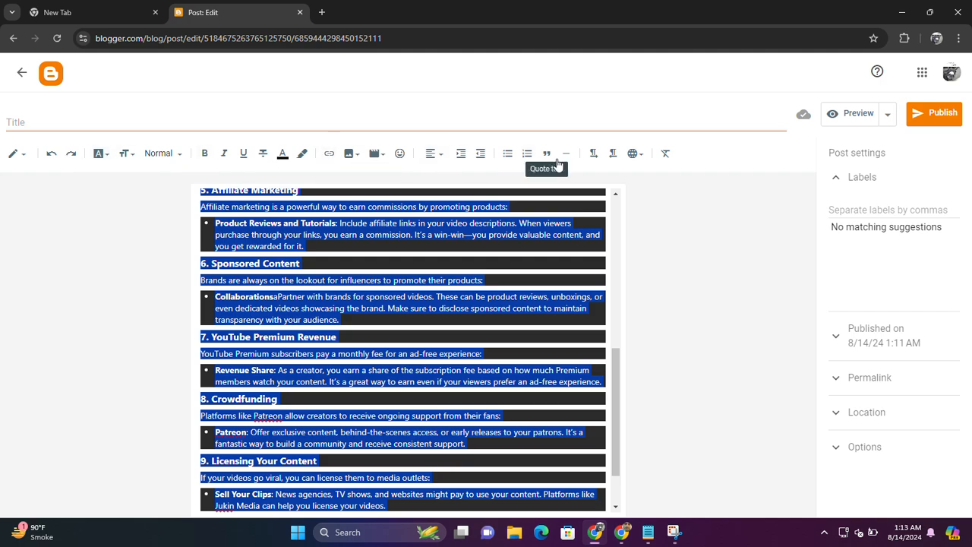
{"action": "left_click", "coordinate": [301, 155]}
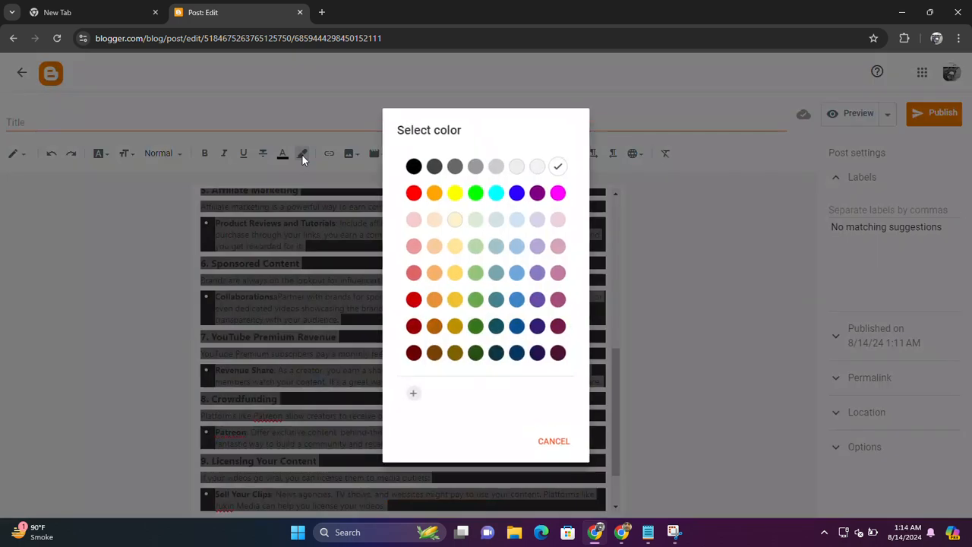
{"action": "left_click", "coordinate": [557, 170]}
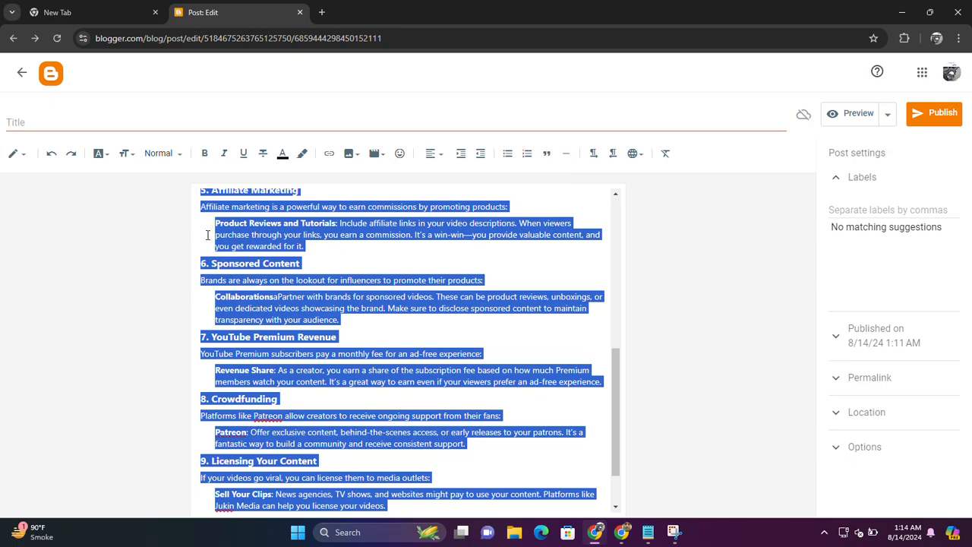
Try to set the text colour to black and the highlight to white at the cursor position in the post body
{"action": "left_click", "coordinate": [282, 155]}
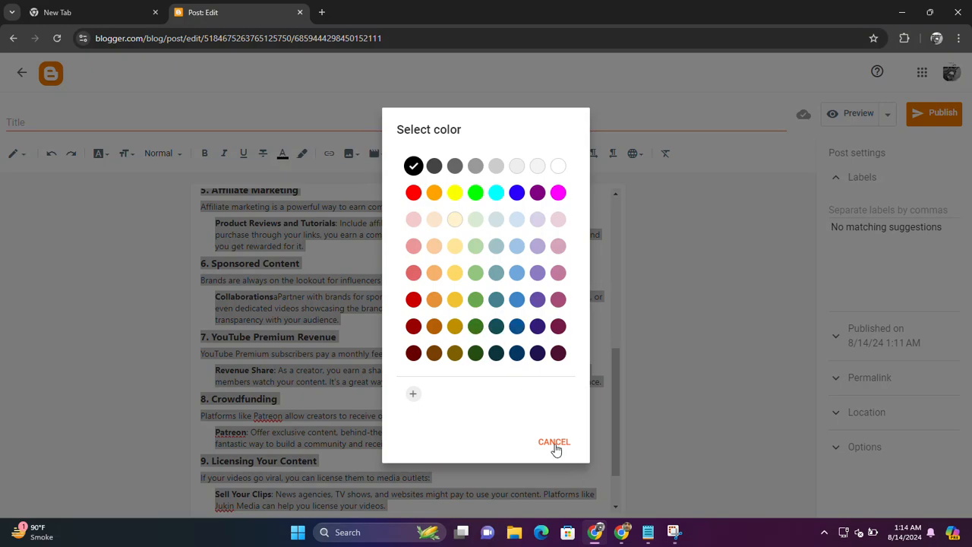
{"action": "left_click", "coordinate": [556, 445]}
{"action": "left_click", "coordinate": [523, 342]}
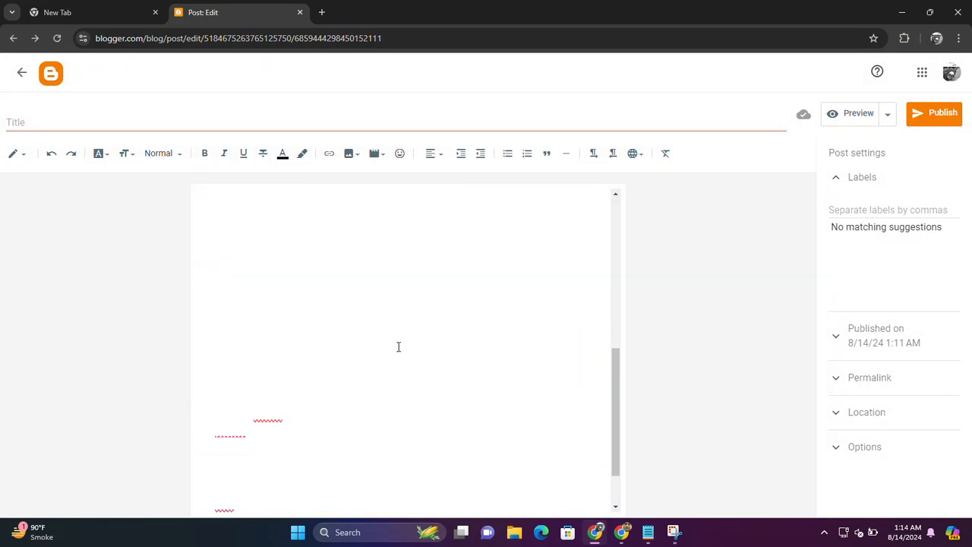
{"action": "left_click", "coordinate": [283, 156]}
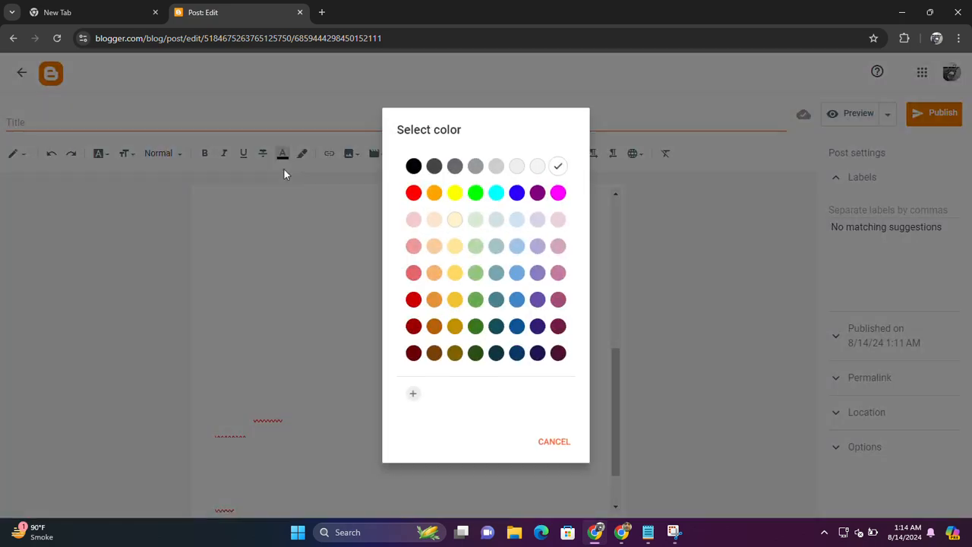
{"action": "left_click", "coordinate": [415, 169]}
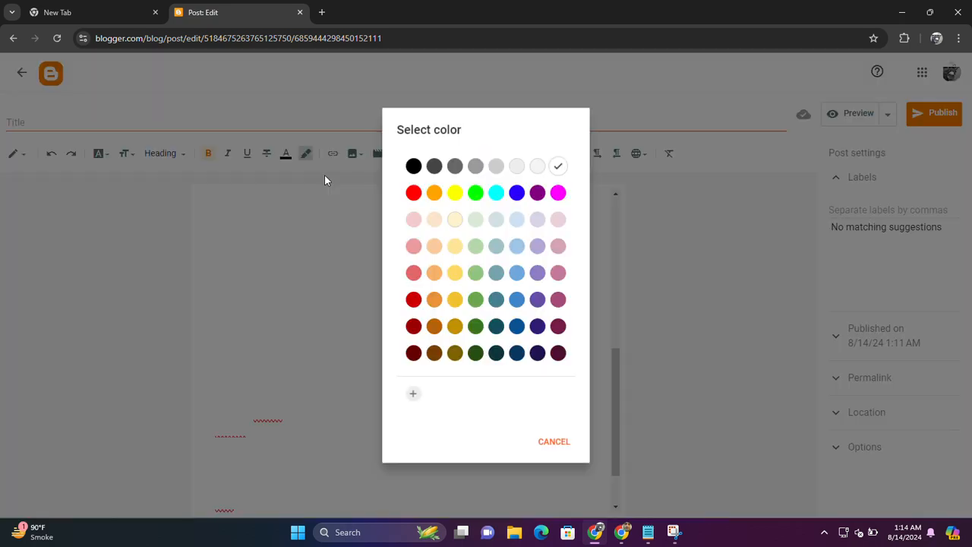
{"action": "left_click", "coordinate": [308, 155]}
{"action": "left_click", "coordinate": [414, 167]}
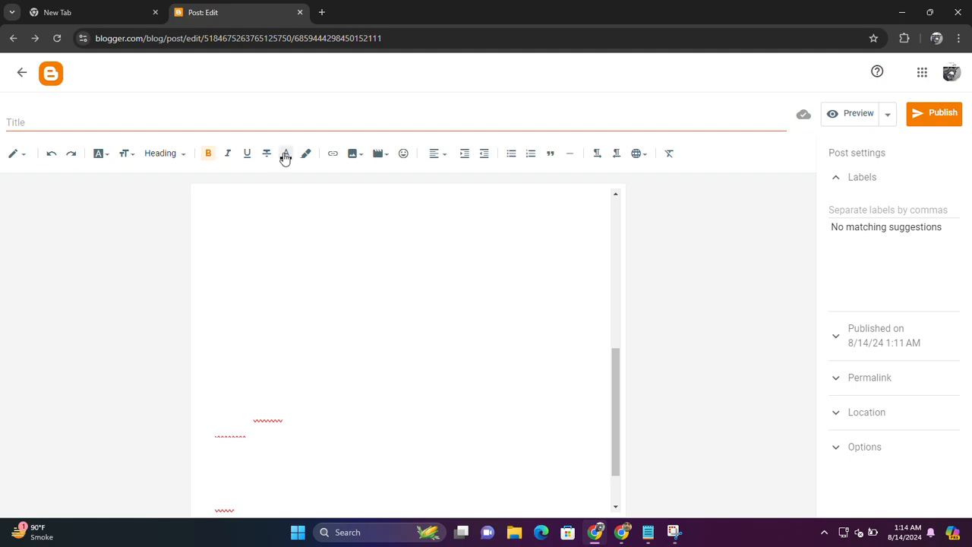
{"action": "left_click", "coordinate": [306, 155]}
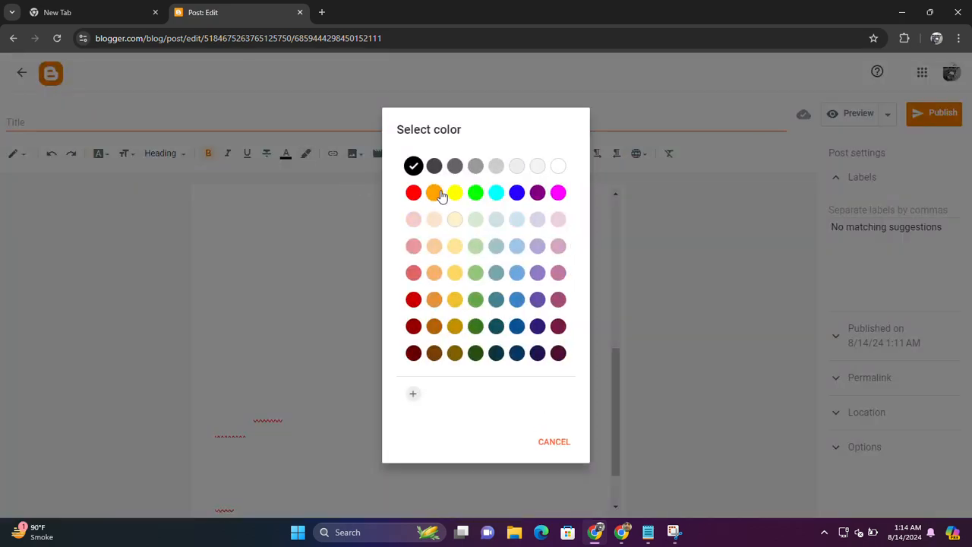
{"action": "left_click", "coordinate": [557, 173]}
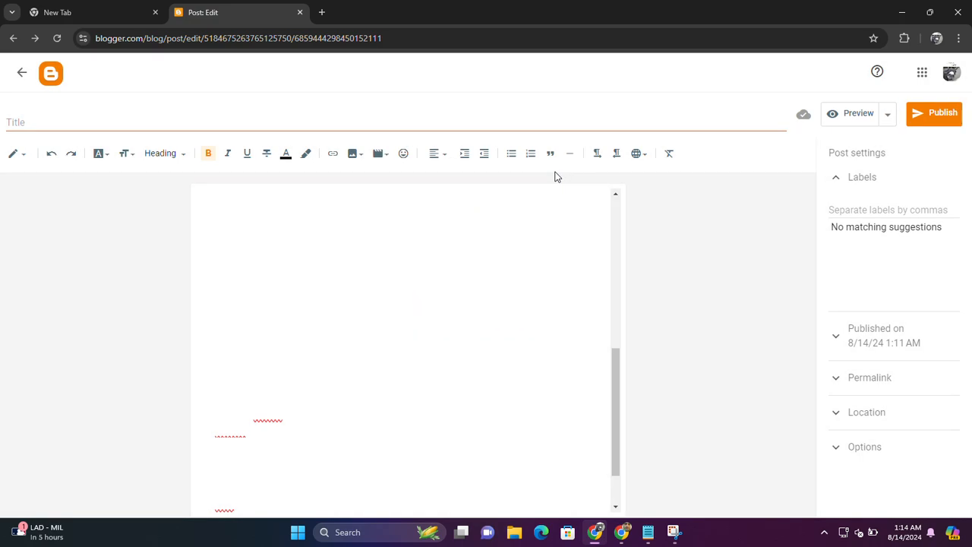
{"action": "left_click", "coordinate": [417, 288]}
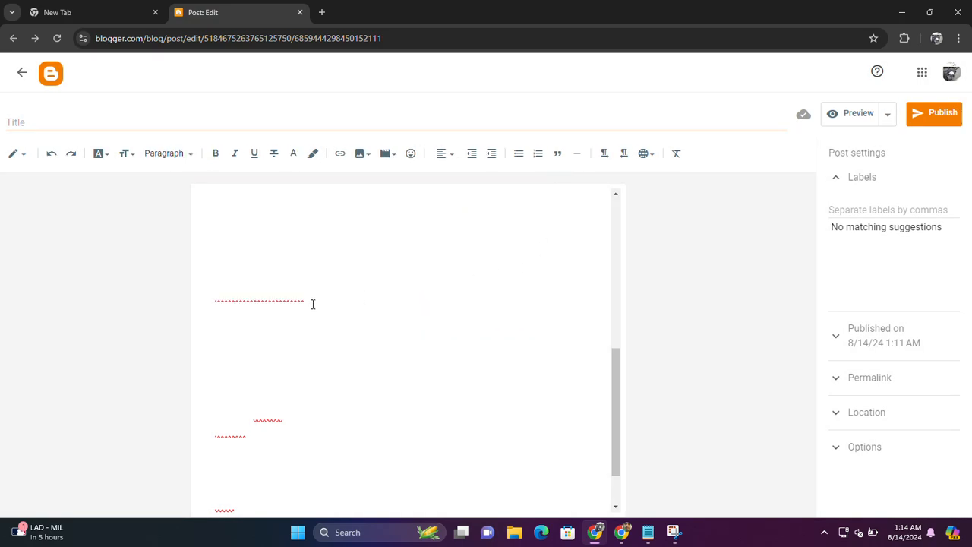
Set the text colour of the entire post body to black
{"action": "key", "text": "ctrl+a"}
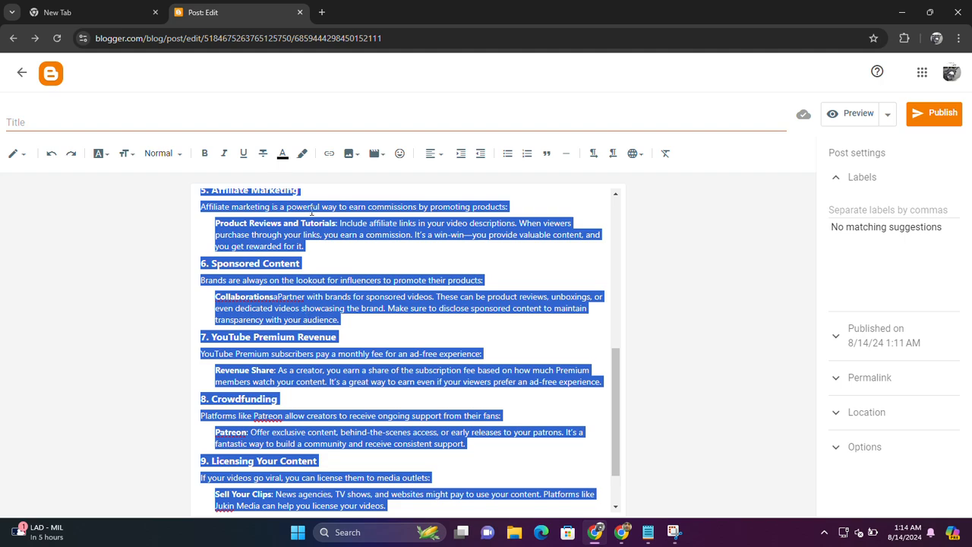
{"action": "left_click", "coordinate": [283, 152]}
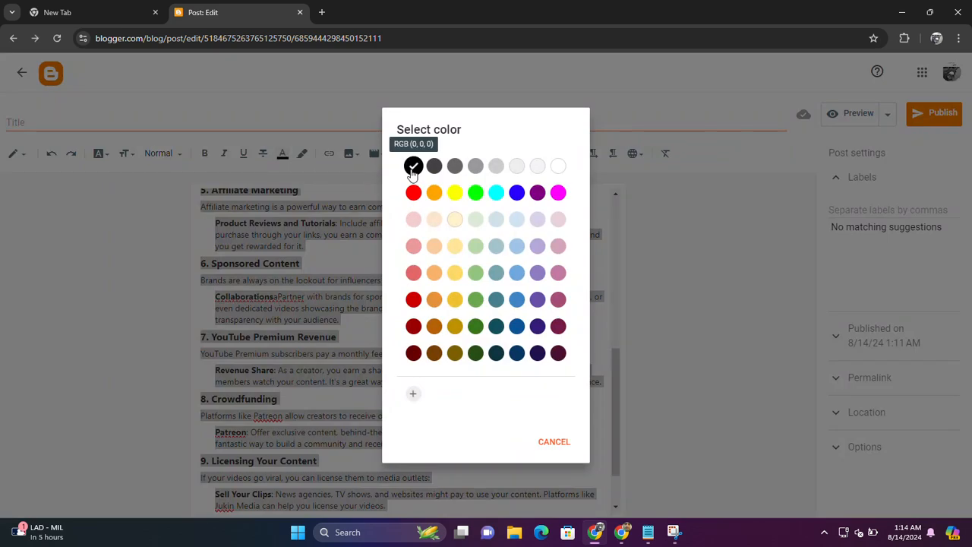
{"action": "left_click", "coordinate": [413, 169]}
{"action": "left_click", "coordinate": [202, 245]}
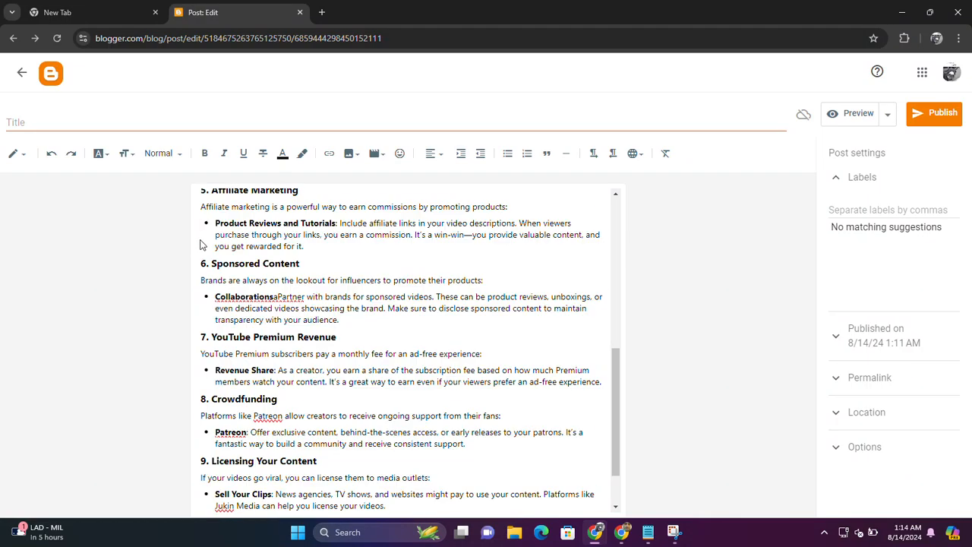
Copy the heading "Unlocking the Treasure Chest: How to Earn on YouTube" into the post title and publish the post
{"action": "scroll", "coordinate": [338, 358], "scroll_direction": "up", "scroll_amount": 5}
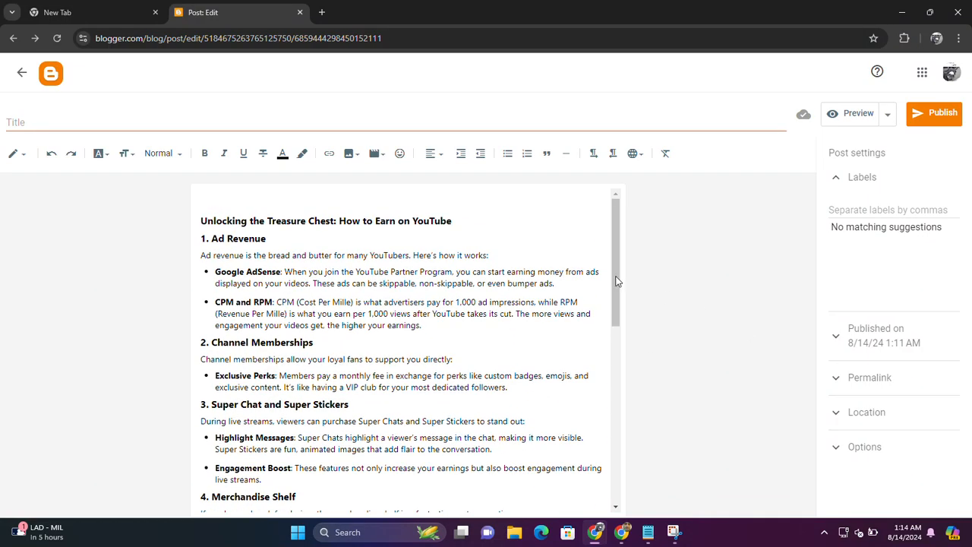
{"action": "left_click_drag", "start_coordinate": [463, 223], "coordinate": [189, 225]}
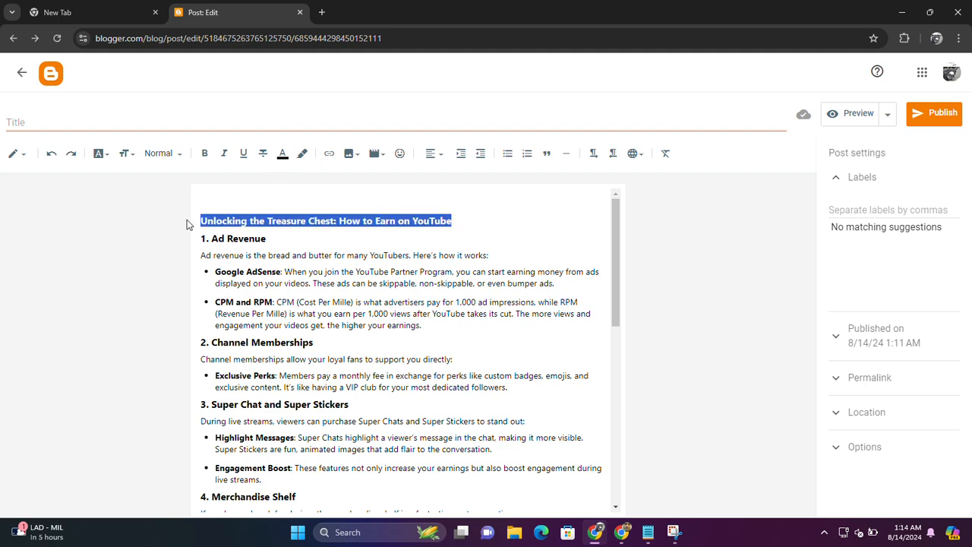
{"action": "right_click", "coordinate": [229, 216]}
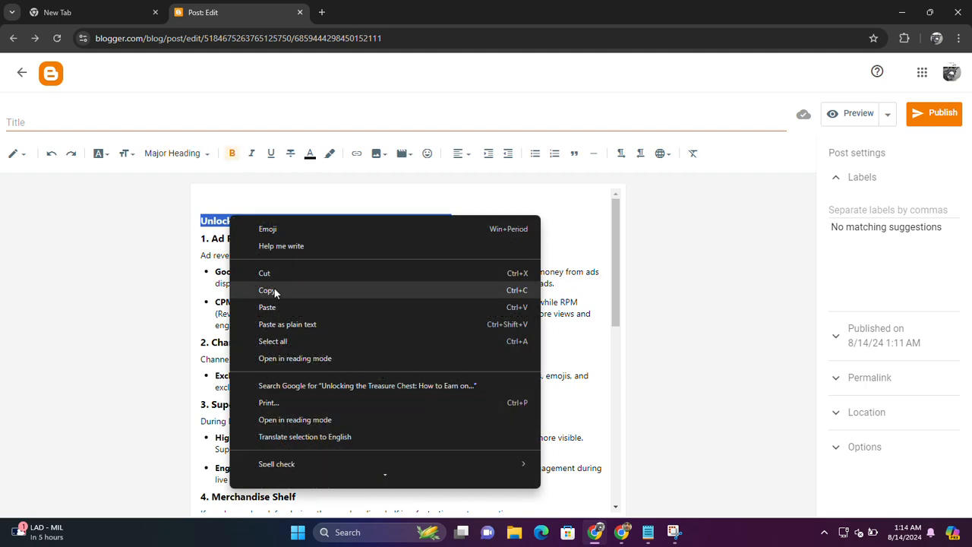
{"action": "left_click", "coordinate": [276, 291]}
{"action": "left_click", "coordinate": [77, 119]}
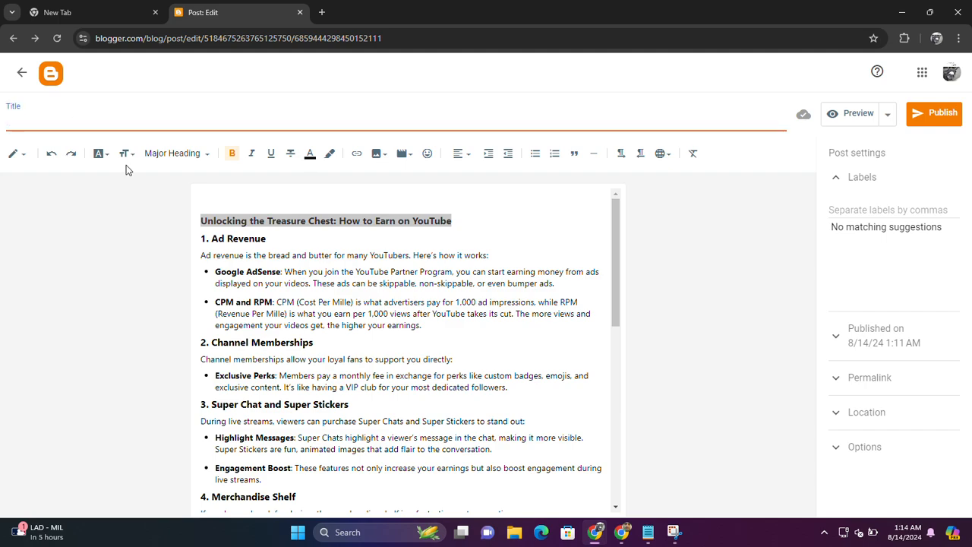
{"action": "key", "text": "ctrl+v"}
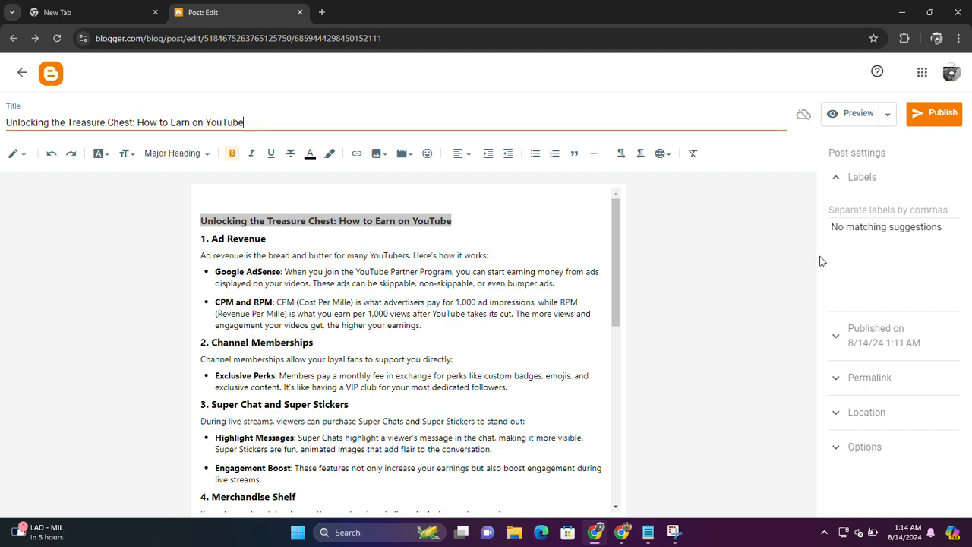
{"action": "left_click", "coordinate": [929, 115]}
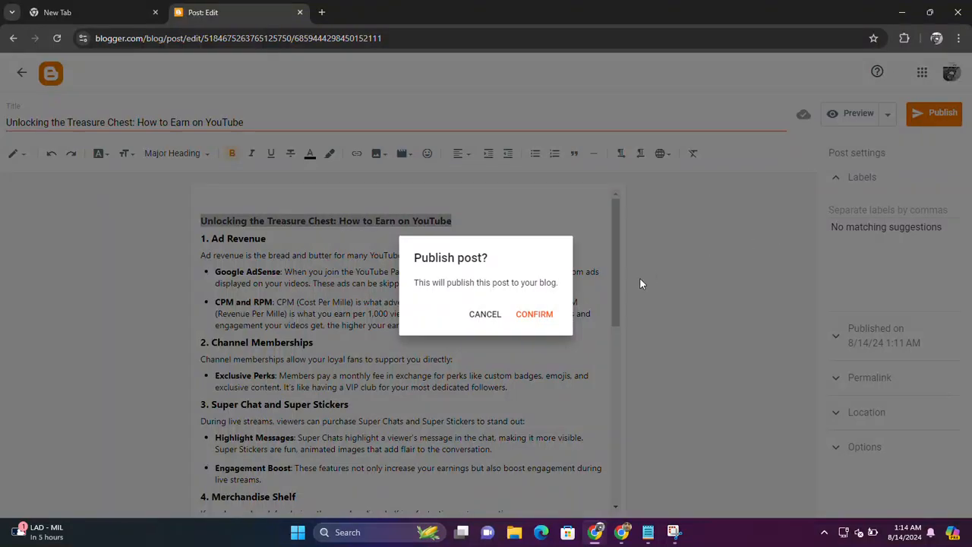
{"action": "left_click", "coordinate": [523, 314]}
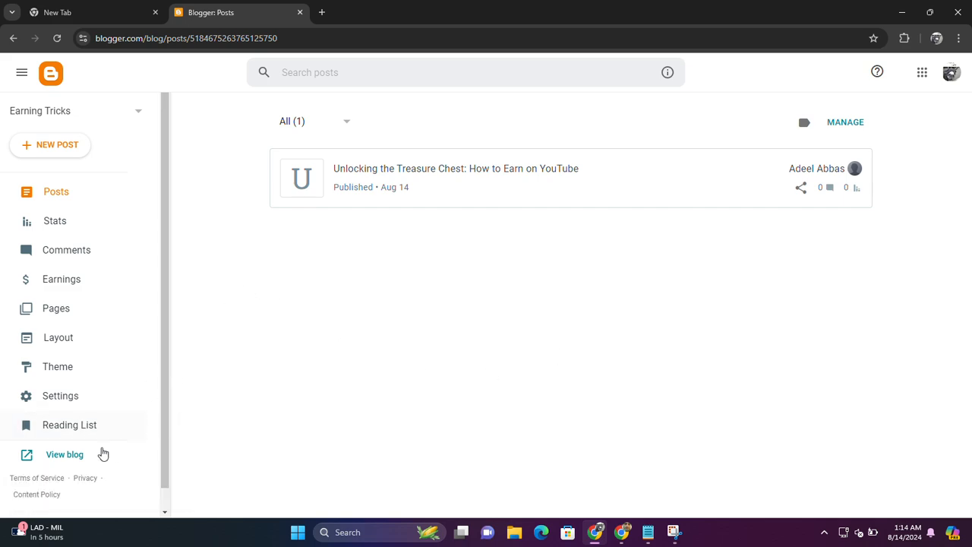
View the live Earning Tricks blog and read through the full published post about earning on YouTube
{"action": "left_click", "coordinate": [68, 455]}
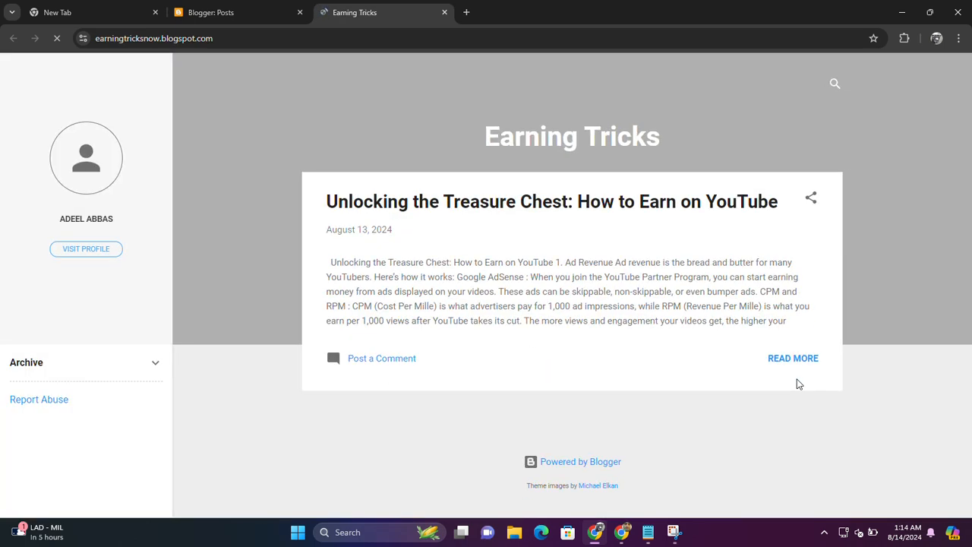
{"action": "left_click", "coordinate": [790, 363]}
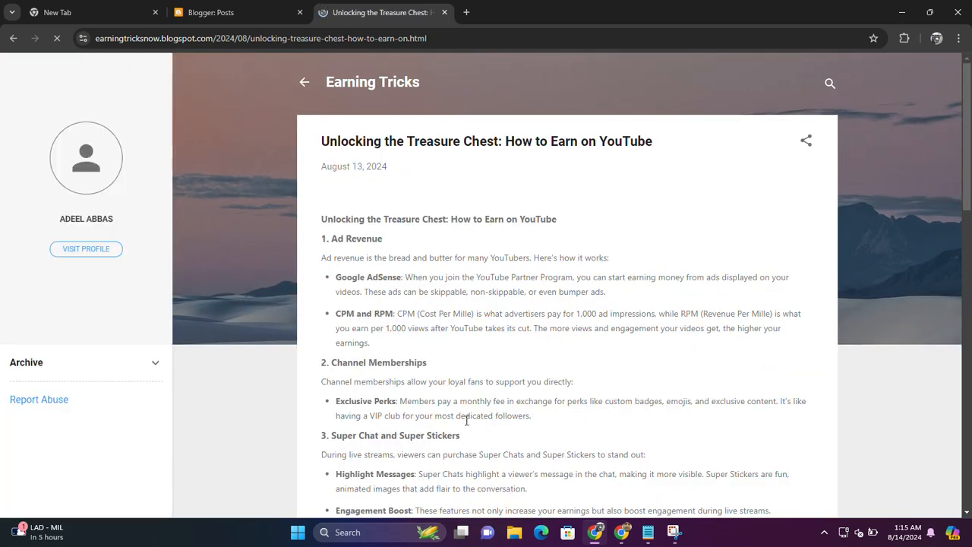
{"action": "scroll", "coordinate": [456, 426], "scroll_direction": "down", "scroll_amount": 8}
{"action": "scroll", "coordinate": [446, 417], "scroll_direction": "down", "scroll_amount": 2}
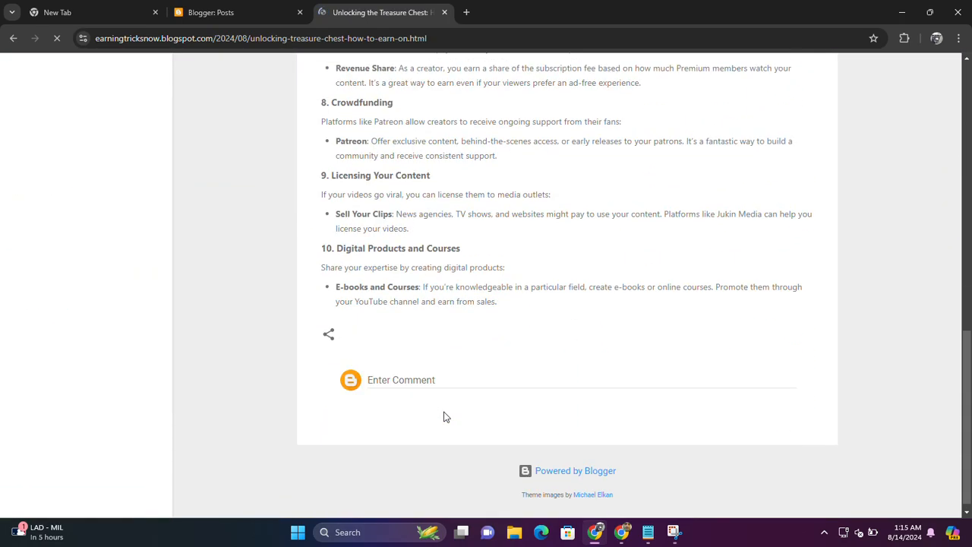
{"action": "scroll", "coordinate": [441, 414], "scroll_direction": "up", "scroll_amount": 10}
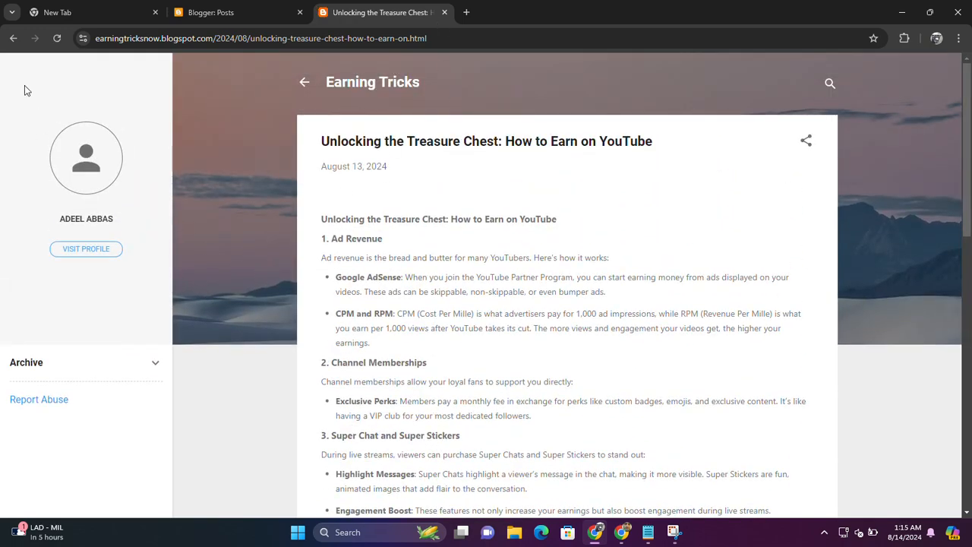
Open the published YouTube earnings post for editing and check which sources are offered for inserting an image
{"action": "left_click", "coordinate": [243, 13]}
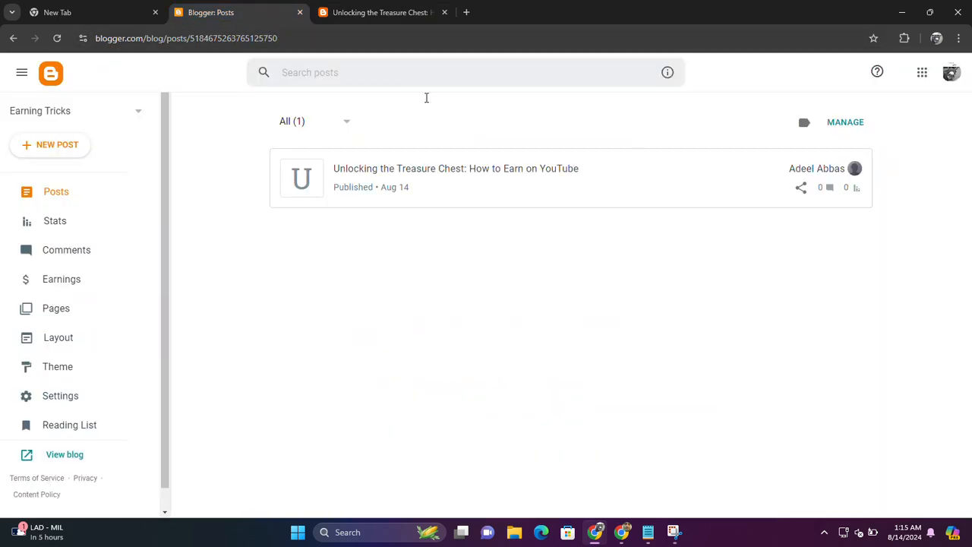
{"action": "left_click", "coordinate": [437, 196]}
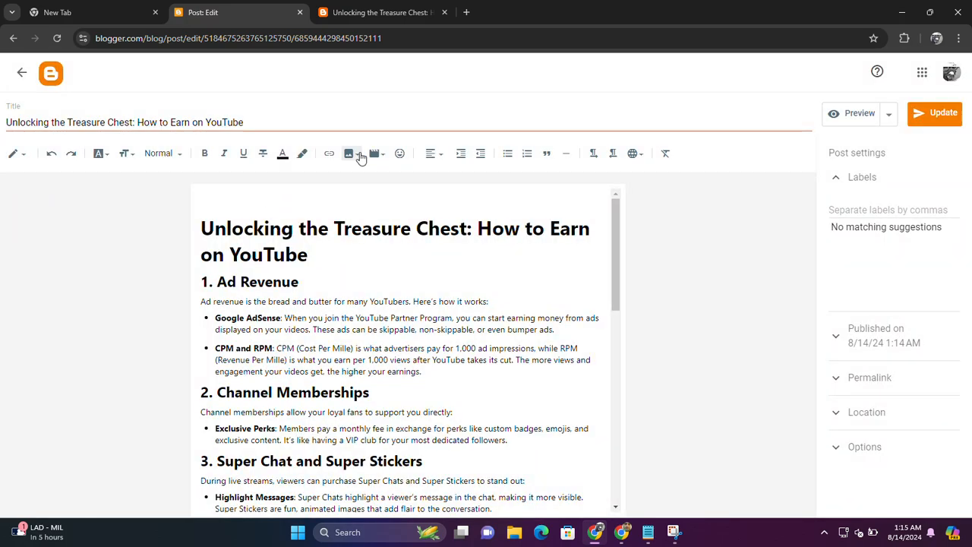
{"action": "left_click", "coordinate": [353, 154]}
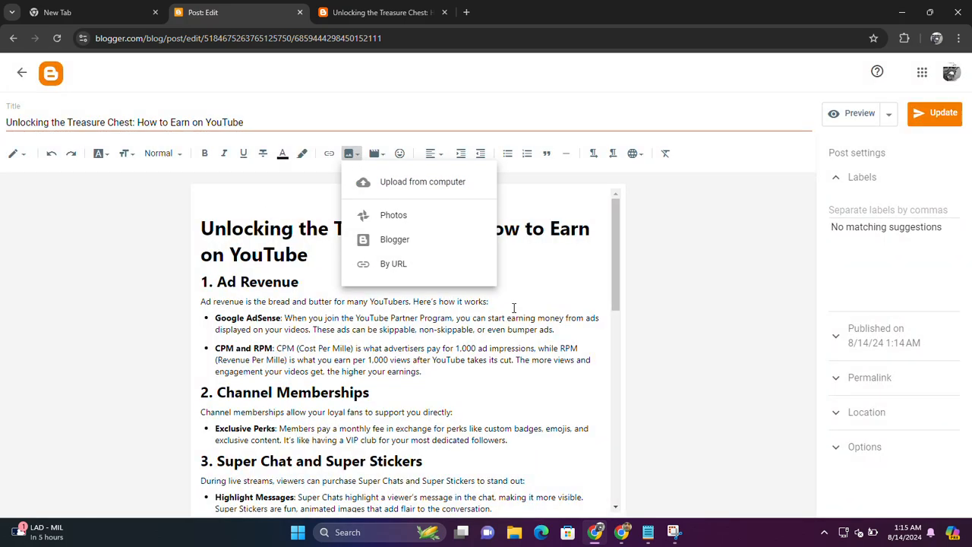
{"action": "left_click", "coordinate": [691, 302]}
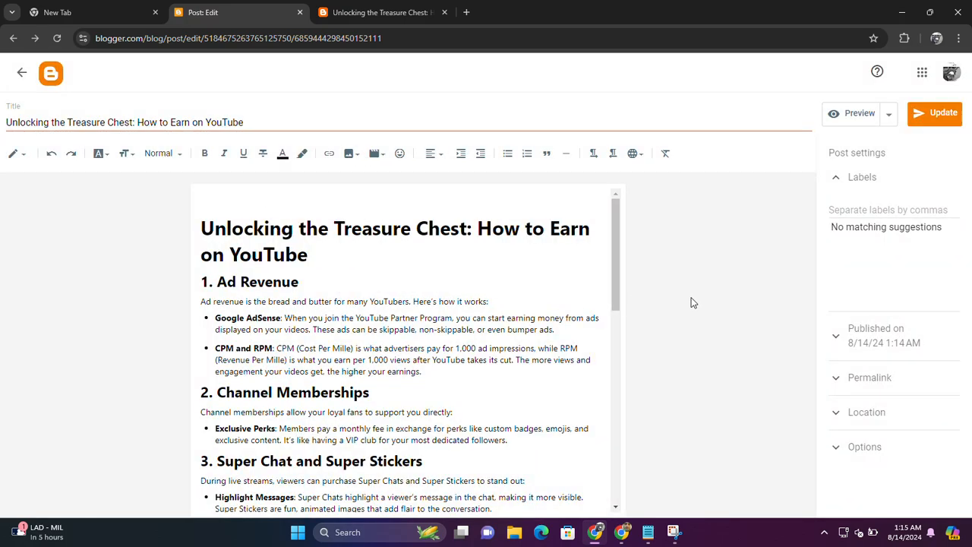
Try to merge the opening heading of the post body into the blank line above it, and undo that change
{"action": "left_click", "coordinate": [203, 228]}
{"action": "key", "text": "BackSpace"}
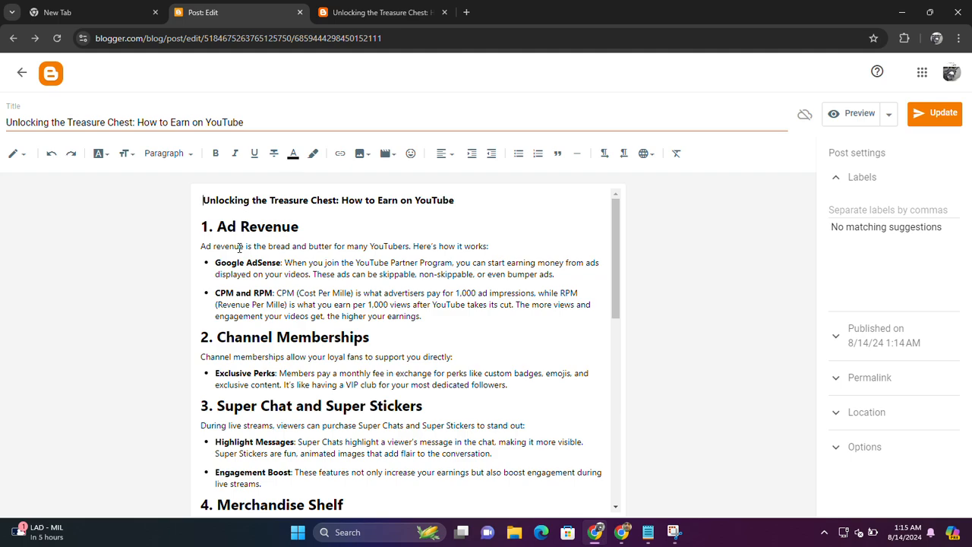
{"action": "key", "text": "ctrl+z"}
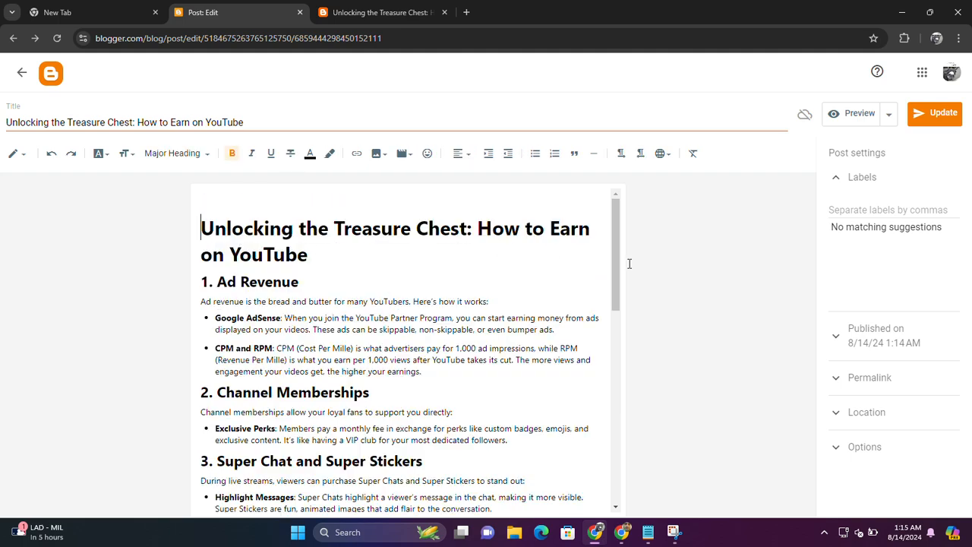
Update the published post and look over the article on the live Earning Tricks blog
{"action": "left_click", "coordinate": [933, 122]}
{"action": "left_click", "coordinate": [332, 17]}
{"action": "scroll", "coordinate": [366, 331], "scroll_direction": "down", "scroll_amount": 5}
{"action": "scroll", "coordinate": [365, 331], "scroll_direction": "up", "scroll_amount": 3}
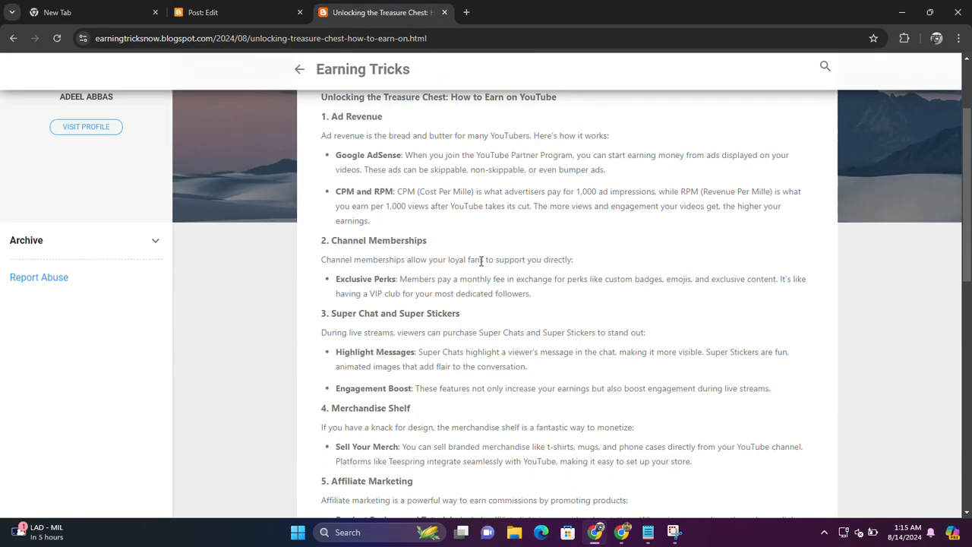
Minimize the browser window and close the Copilot pane to leave a clear desktop
{"action": "left_click", "coordinate": [902, 13]}
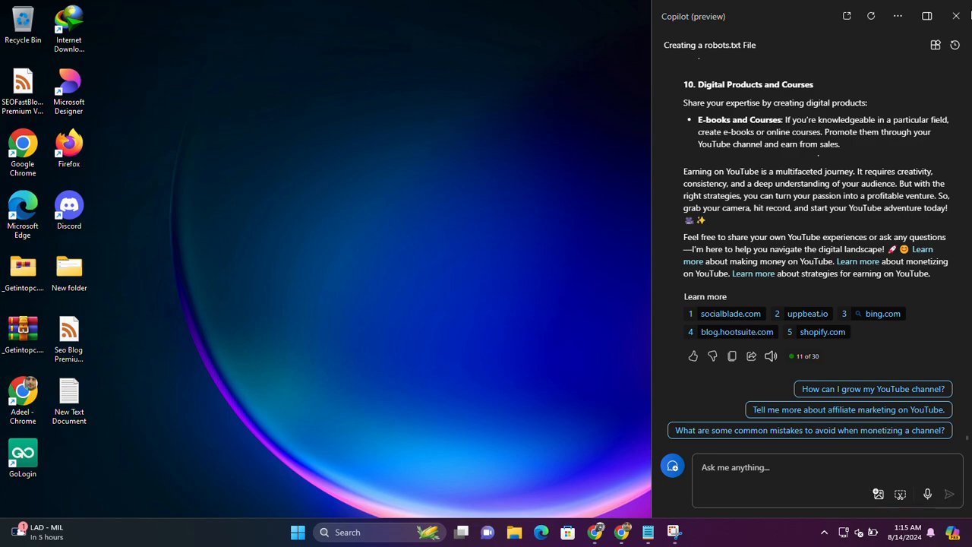
{"action": "left_click", "coordinate": [956, 16]}
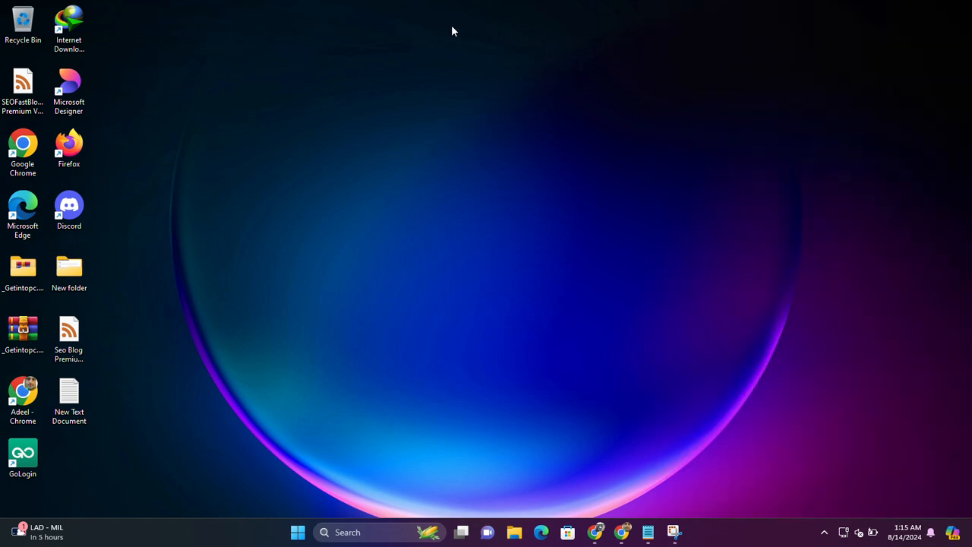